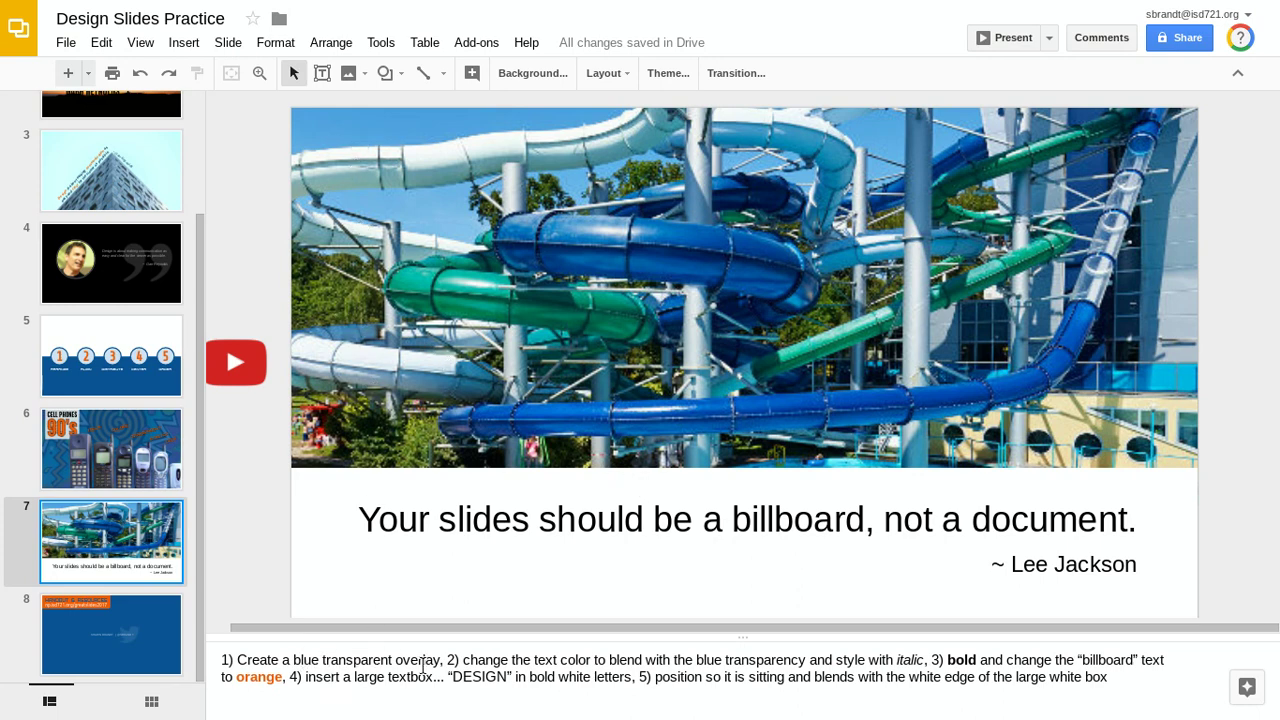
# Insert a rectangle on slide 7 over the water slide photo and enlarge it to a wide block
pyautogui.click(386, 80)
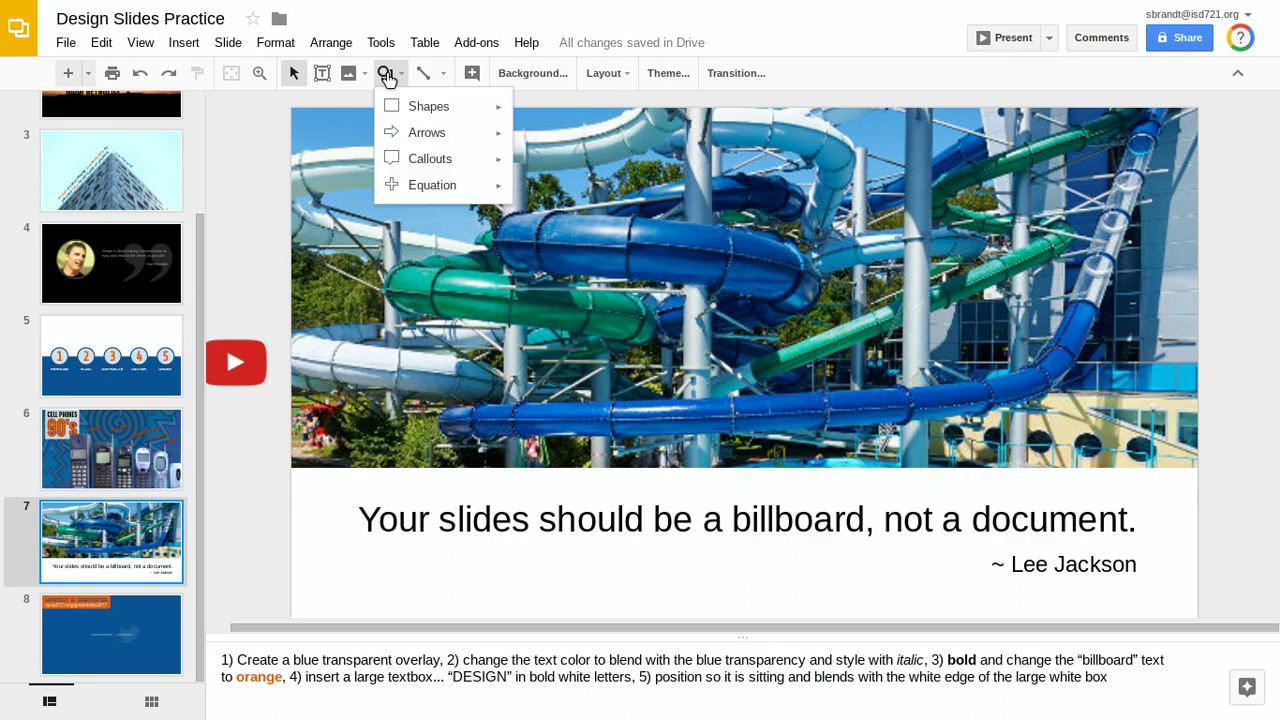
pyautogui.moveTo(428, 108)
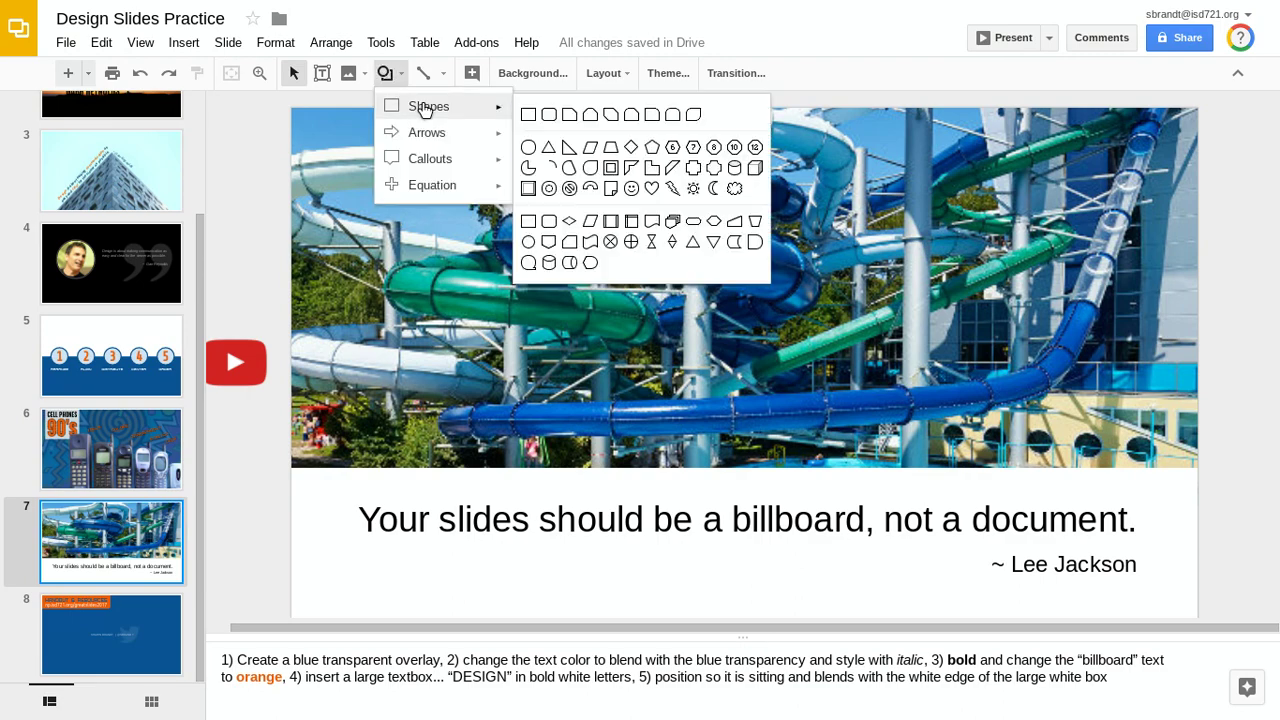
pyautogui.click(529, 115)
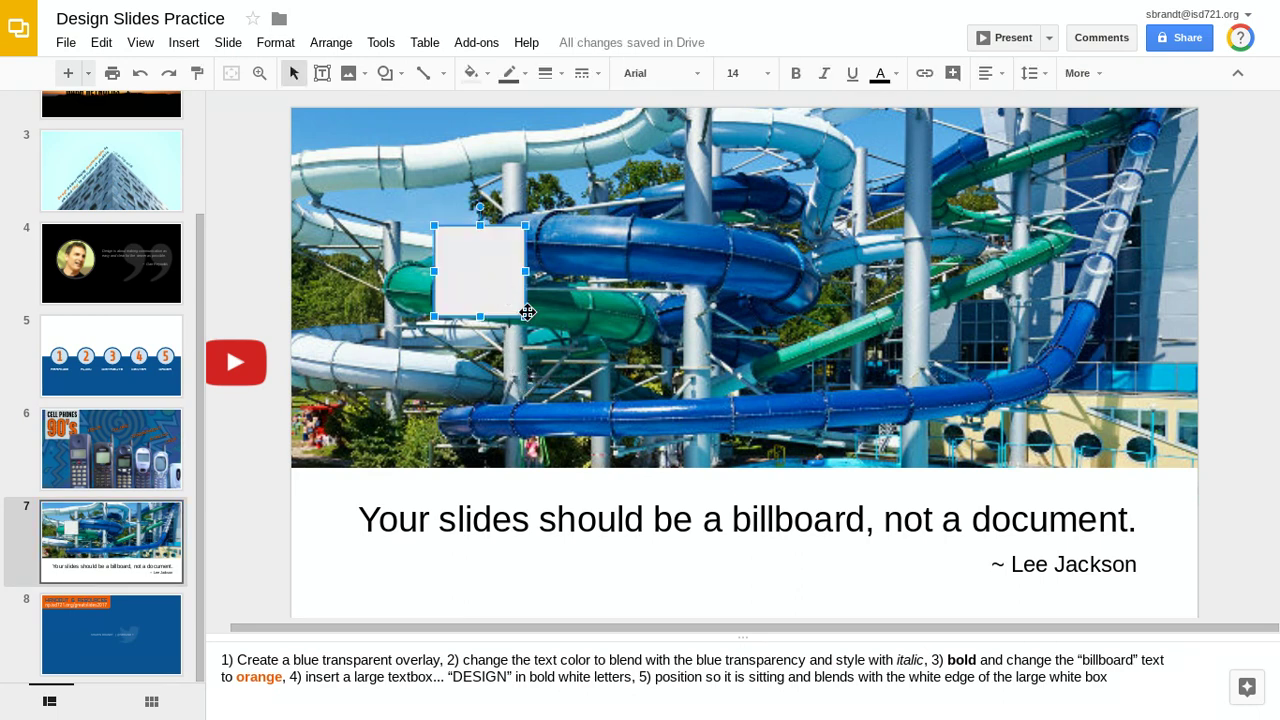
pyautogui.moveTo(522, 316); pyautogui.dragTo(712, 362)
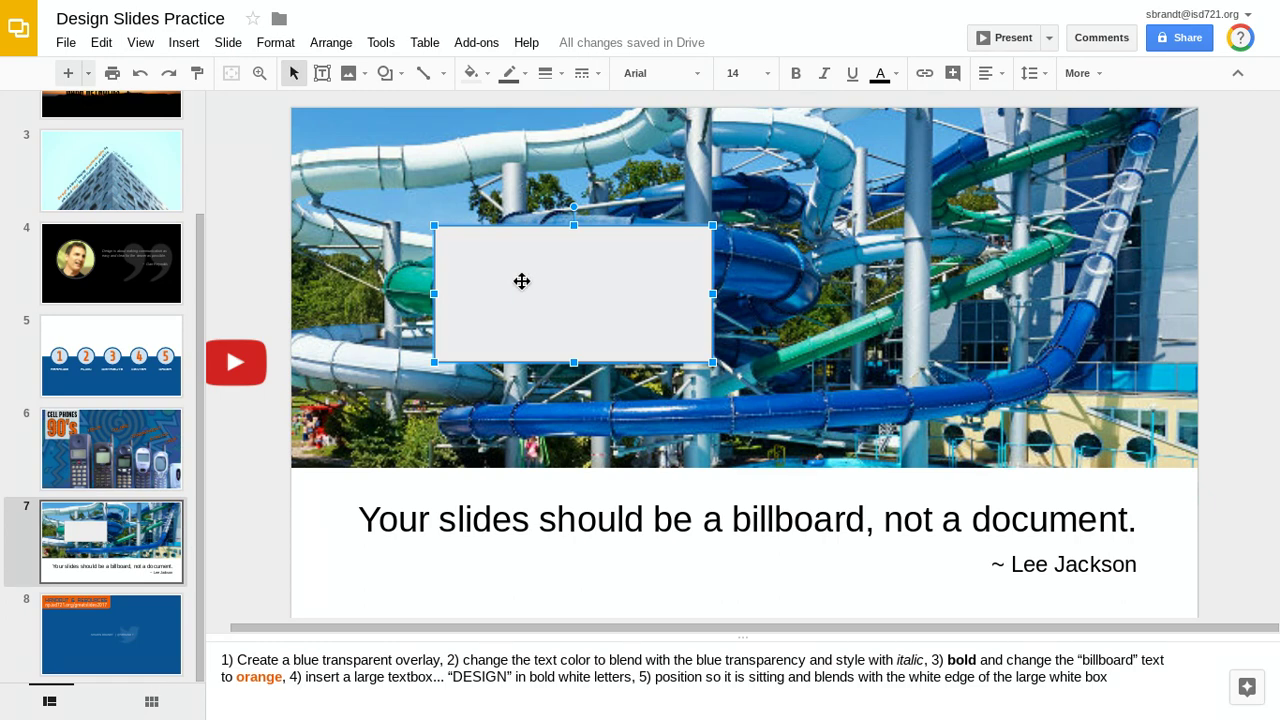
# Fill the rectangle with solid dark blue (#0b5394) and move it to the photo's upper-left corner
pyautogui.click(480, 78)
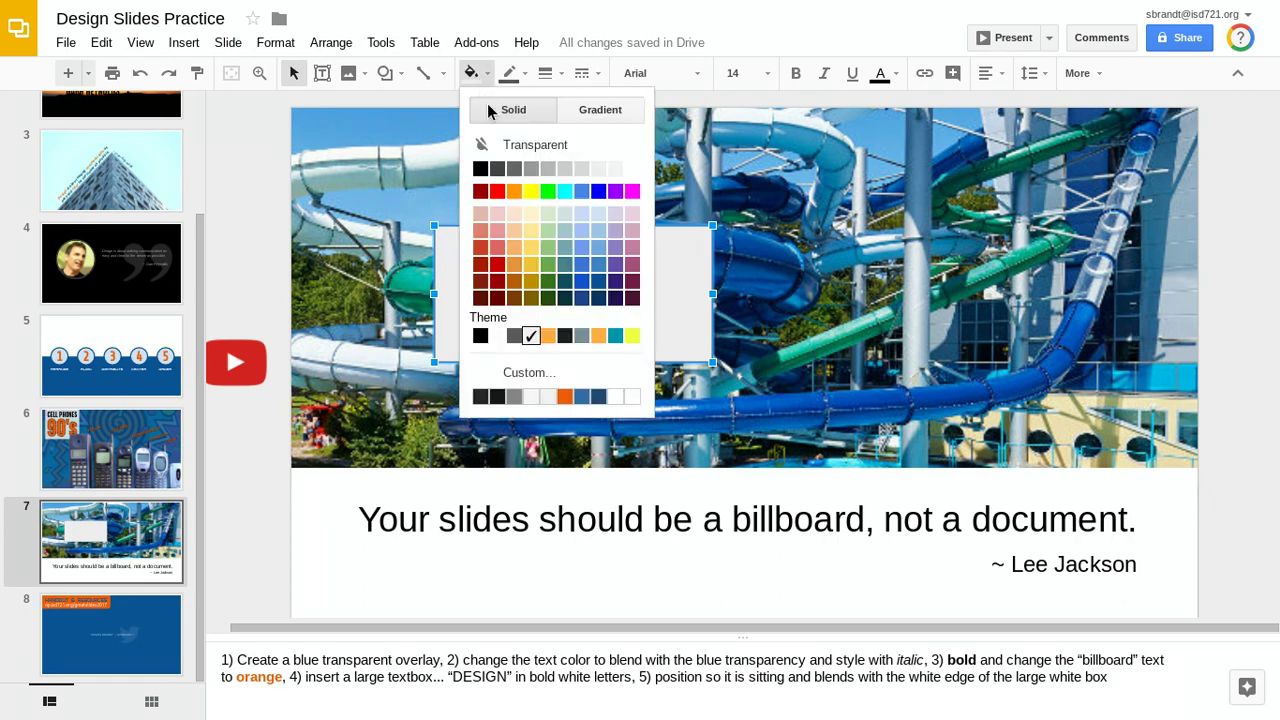
pyautogui.click(598, 284)
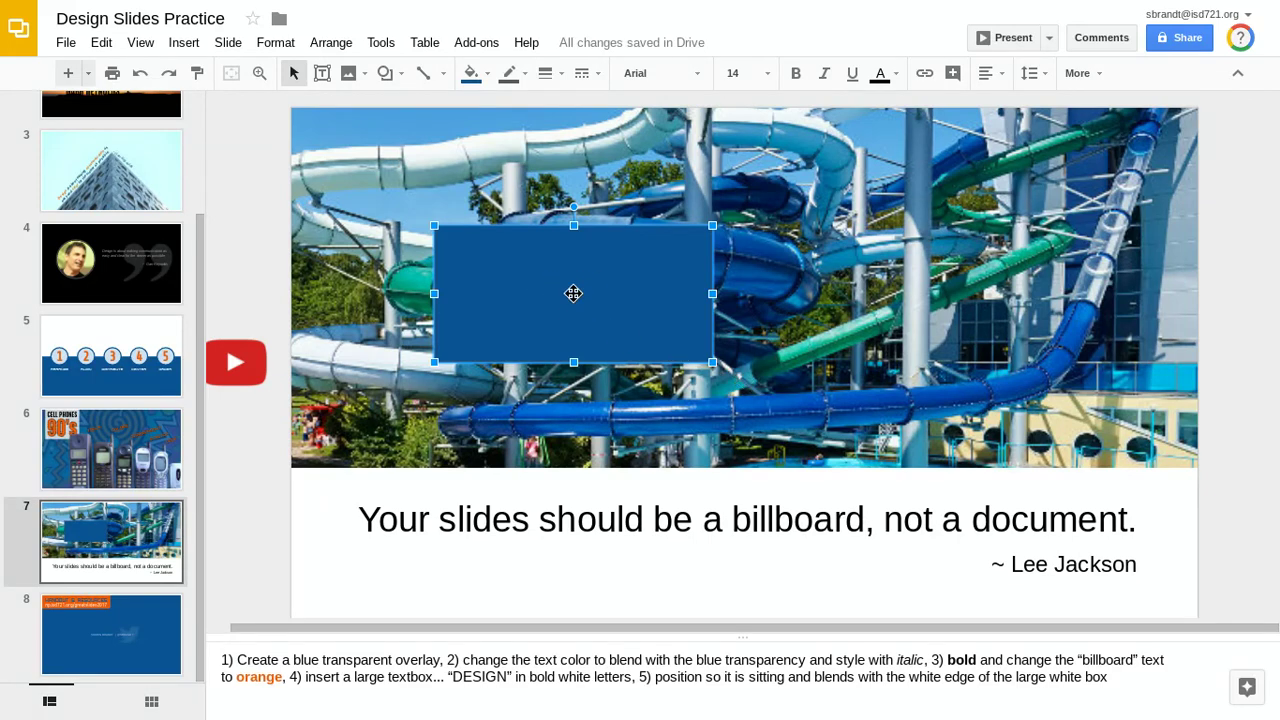
pyautogui.moveTo(573, 293); pyautogui.dragTo(465, 207)
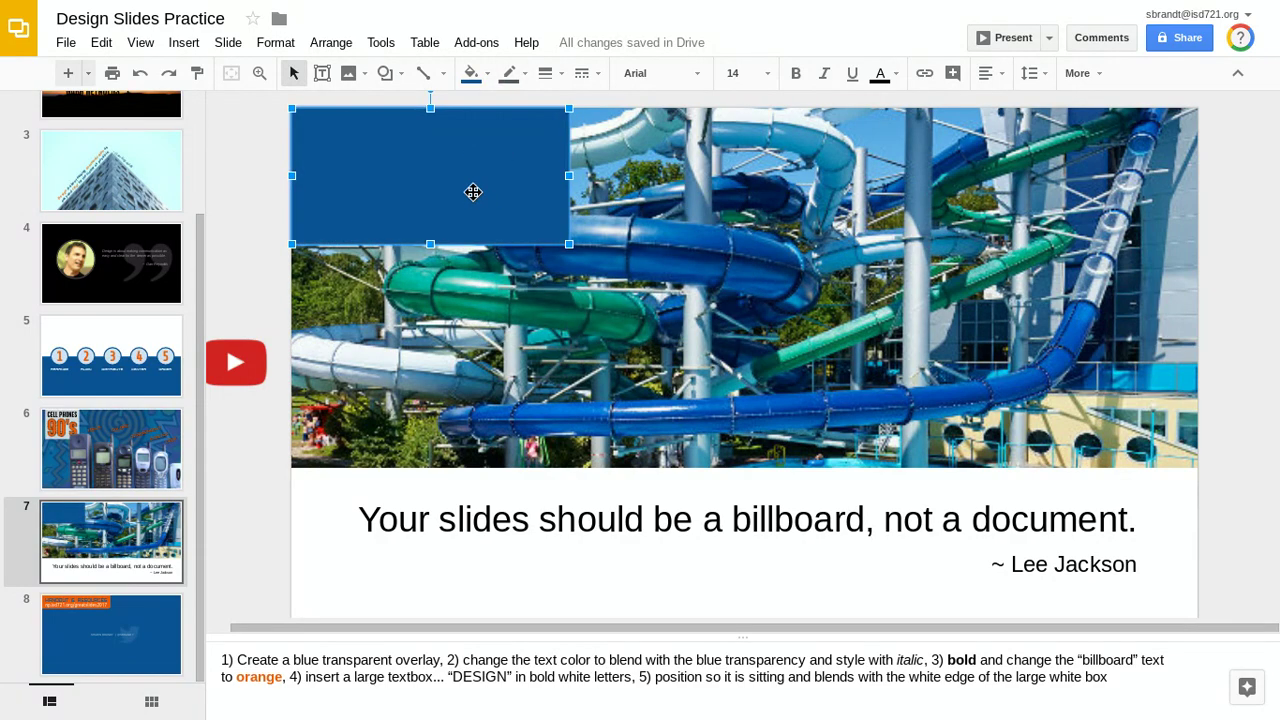
# Make the rectangle's blue fill semi-transparent with the custom color #0b5394b2
pyautogui.click(471, 74)
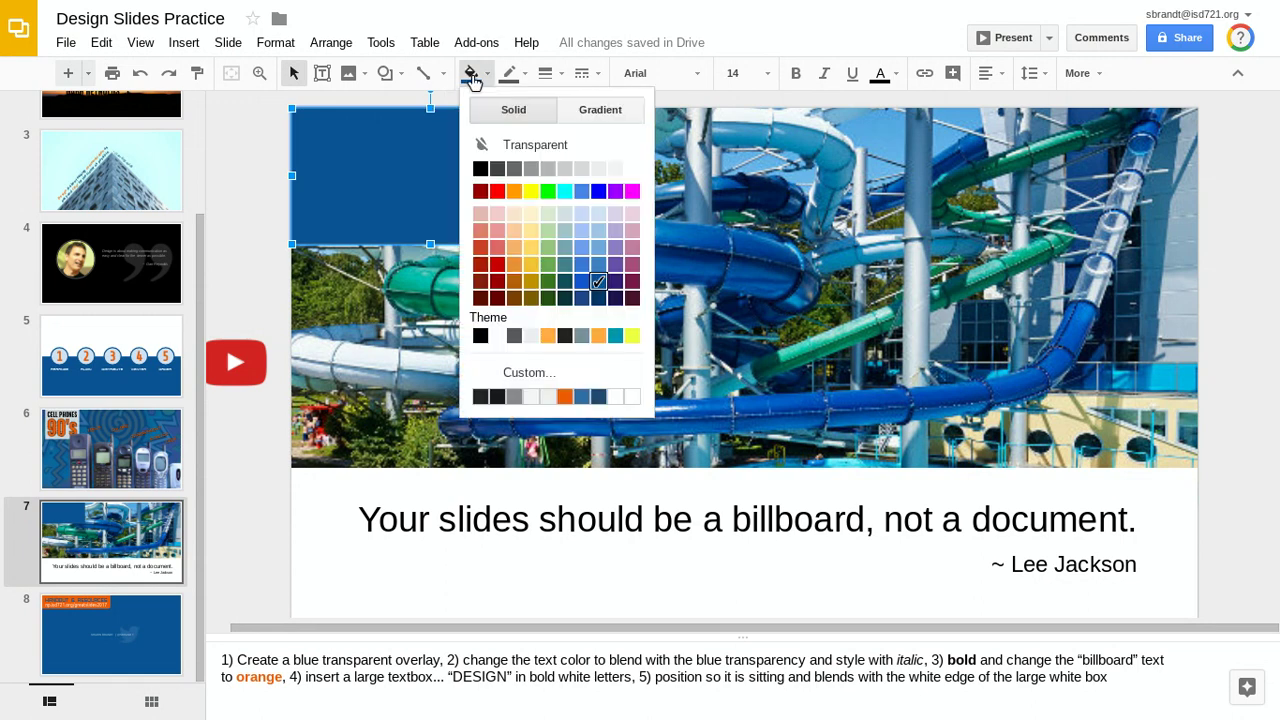
pyautogui.click(531, 376)
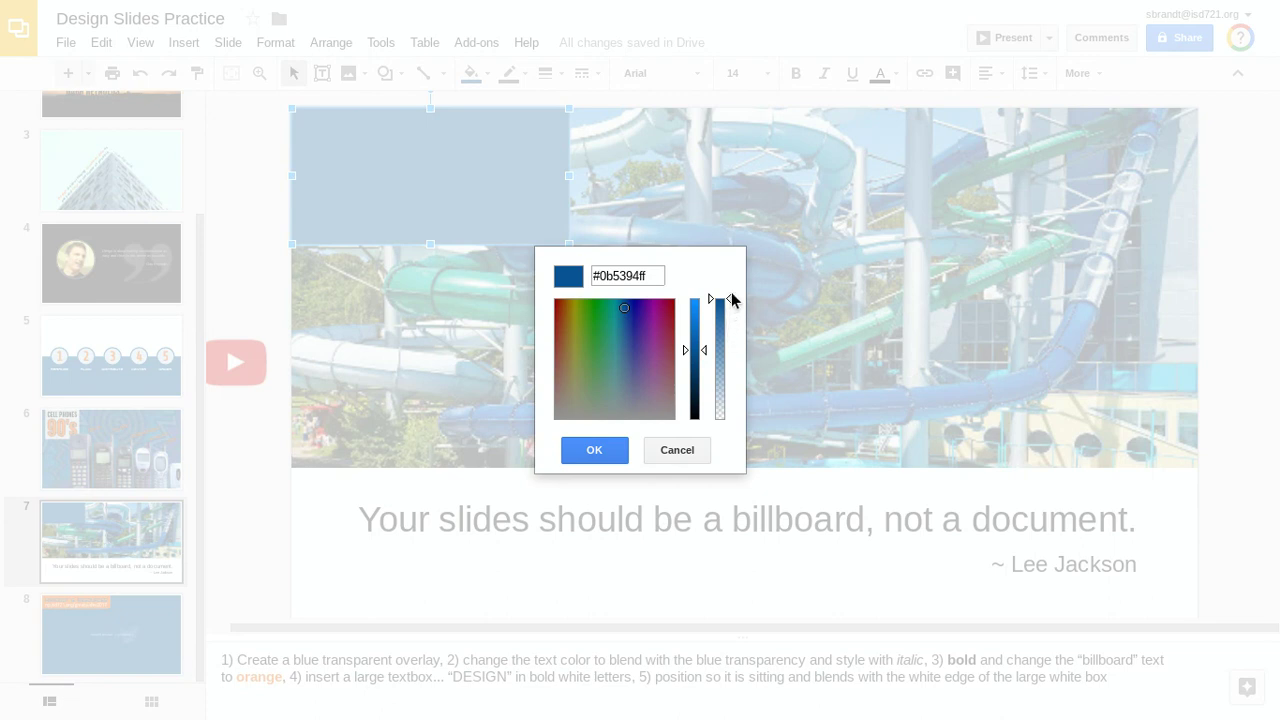
pyautogui.moveTo(729, 300); pyautogui.dragTo(732, 334)
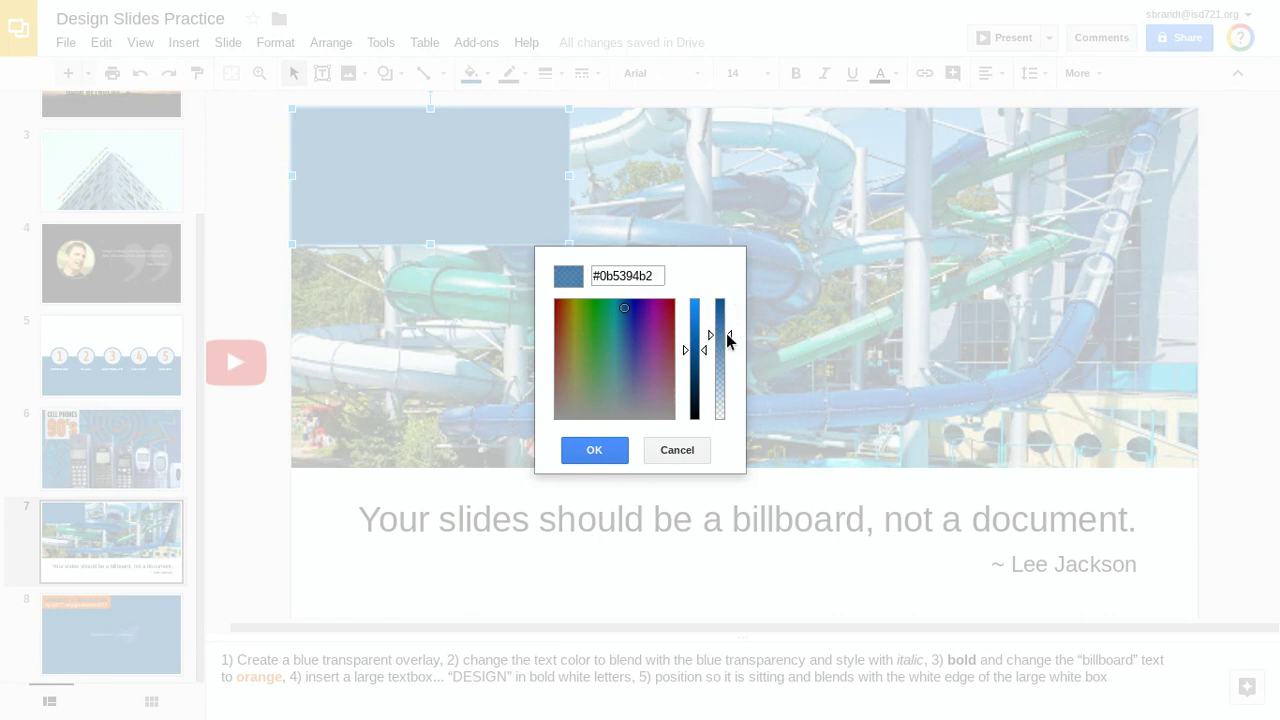
pyautogui.click(596, 449)
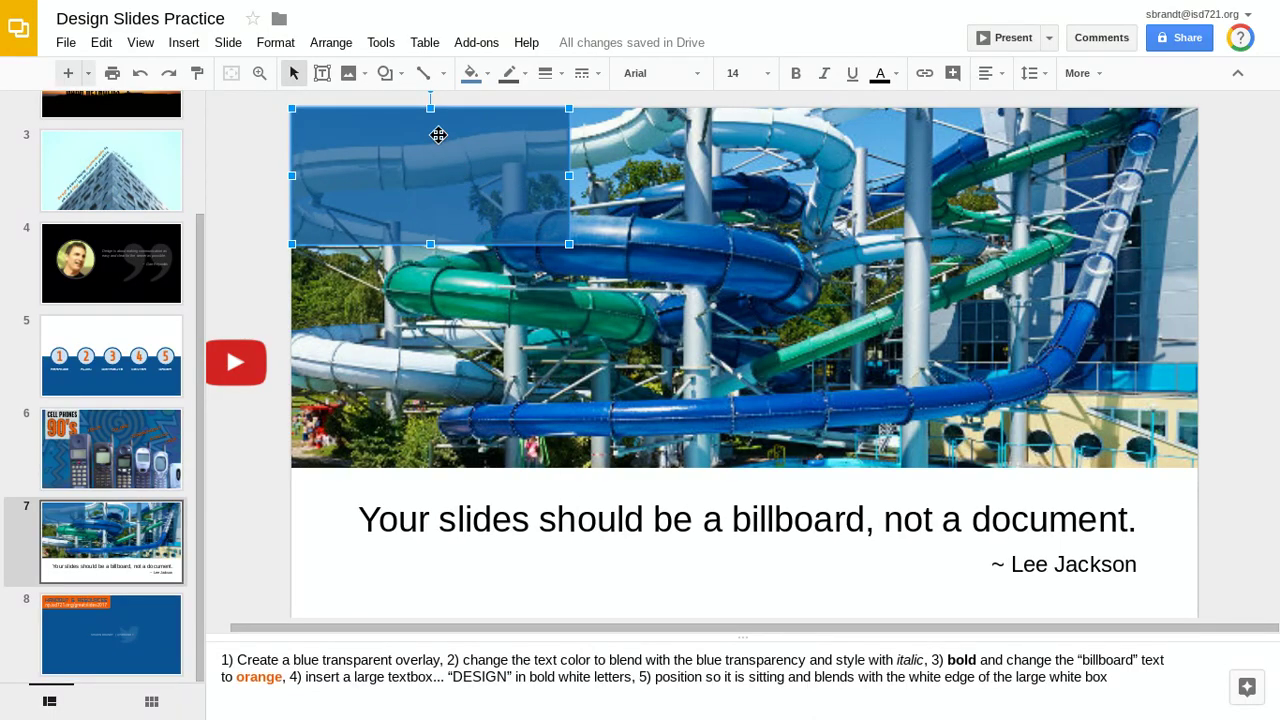
# Make the rectangle's fill slightly more opaque with the custom color #0b5394c6
pyautogui.click(471, 74)
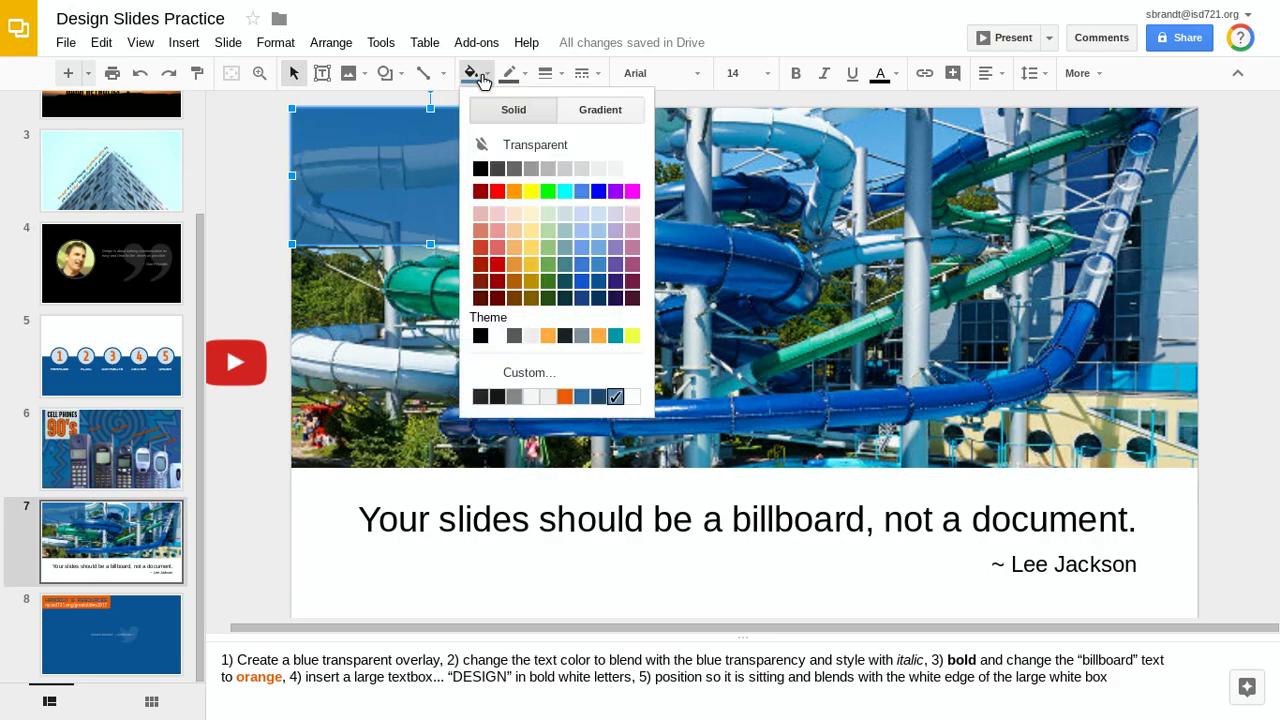
pyautogui.click(518, 378)
pyautogui.moveTo(730, 334); pyautogui.dragTo(732, 326)
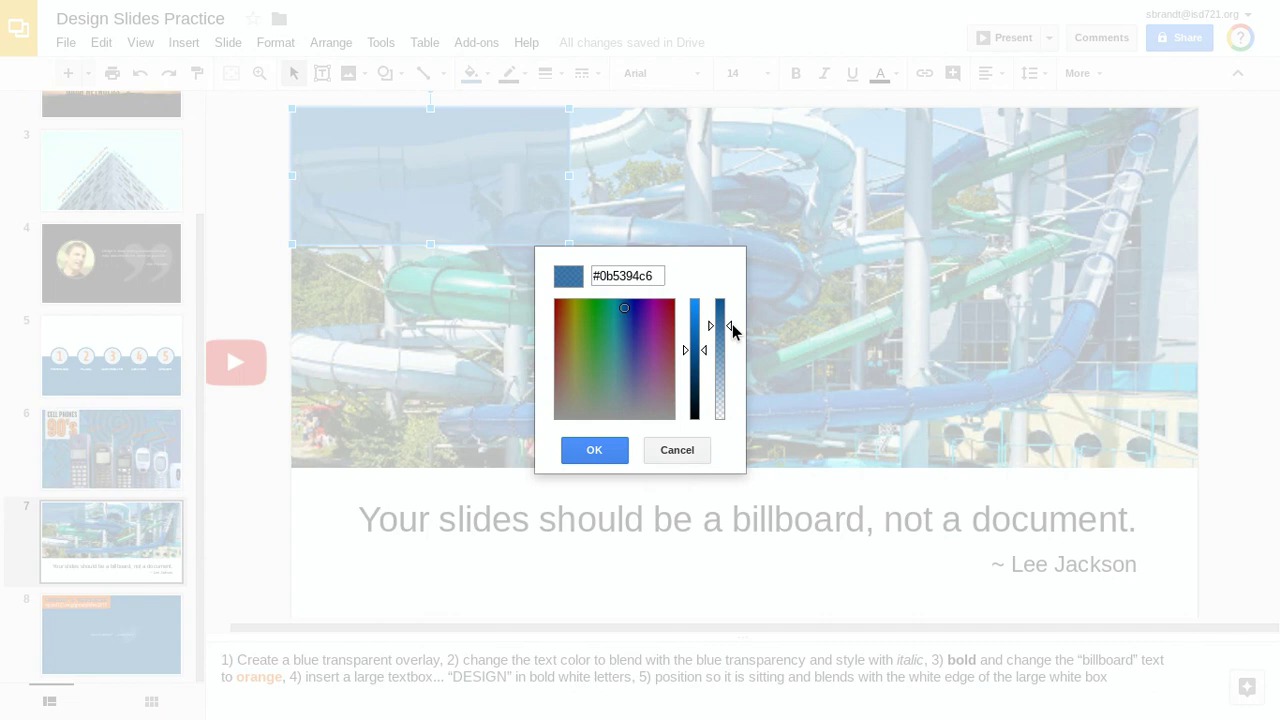
pyautogui.click(612, 451)
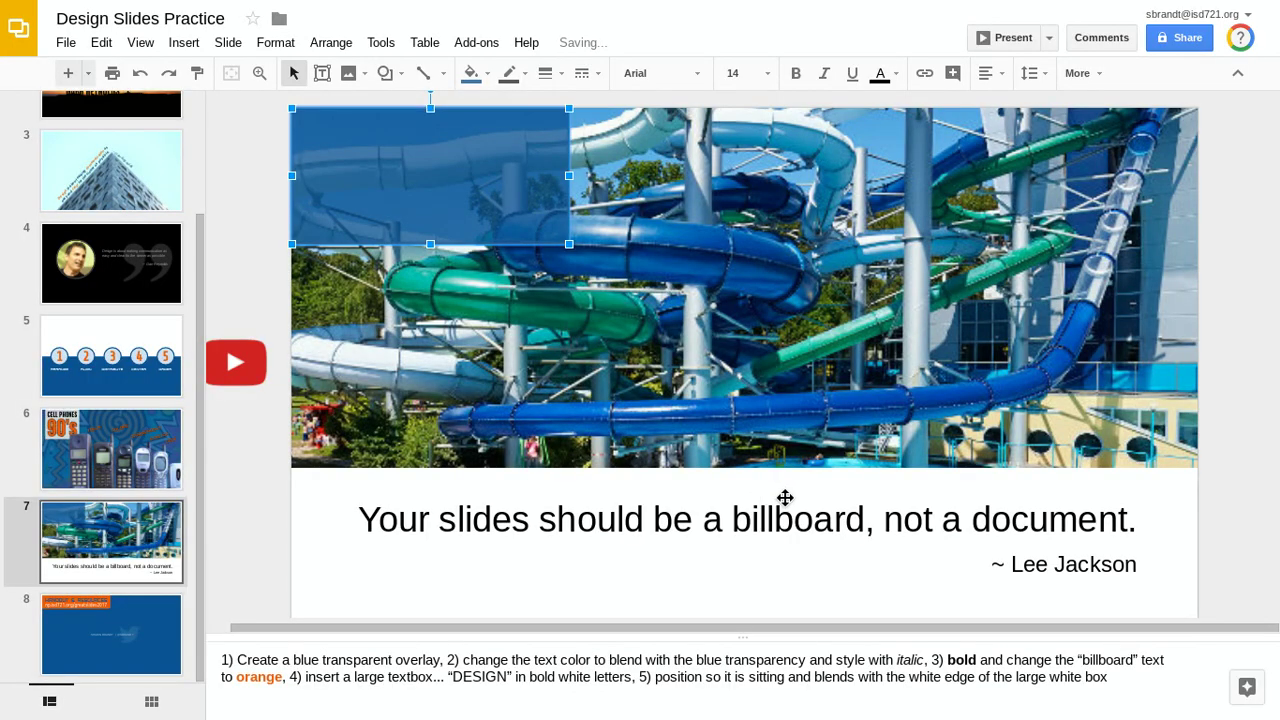
# Stretch the blue overlay to cover the entire water slide photo and make its border transparent
pyautogui.moveTo(560, 249); pyautogui.dragTo(1198, 350)
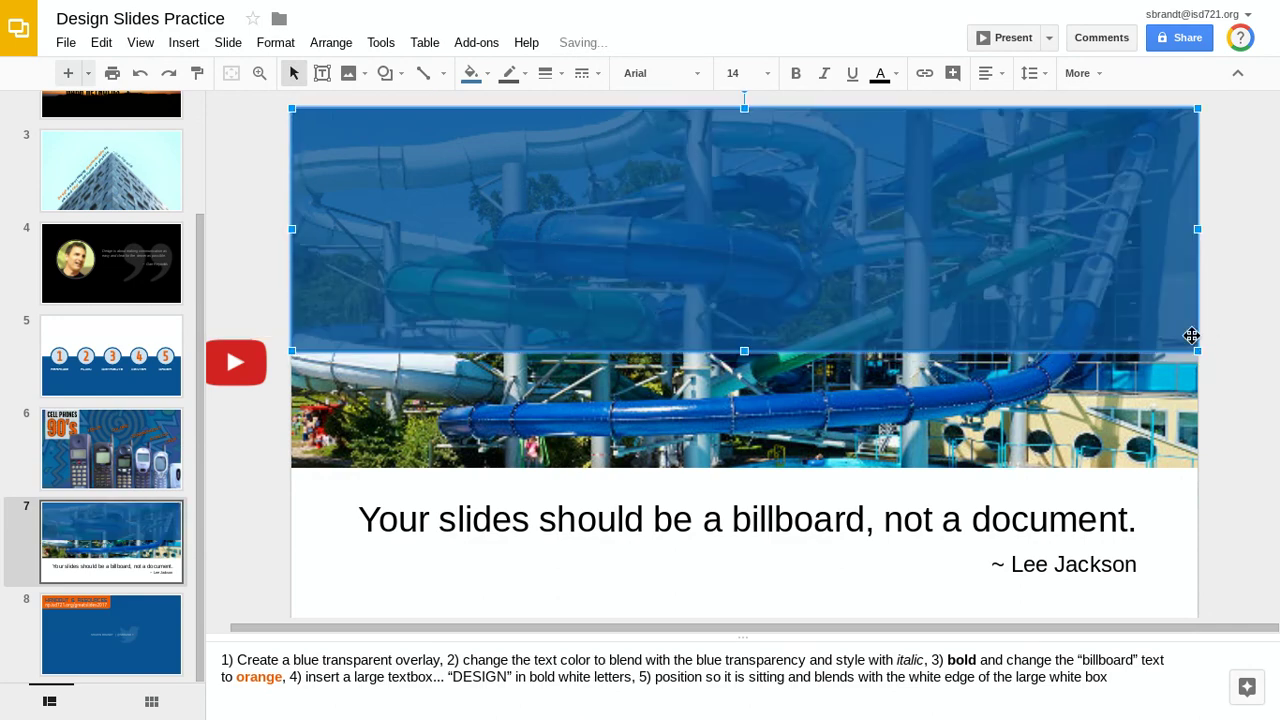
pyautogui.moveTo(744, 351); pyautogui.dragTo(720, 467)
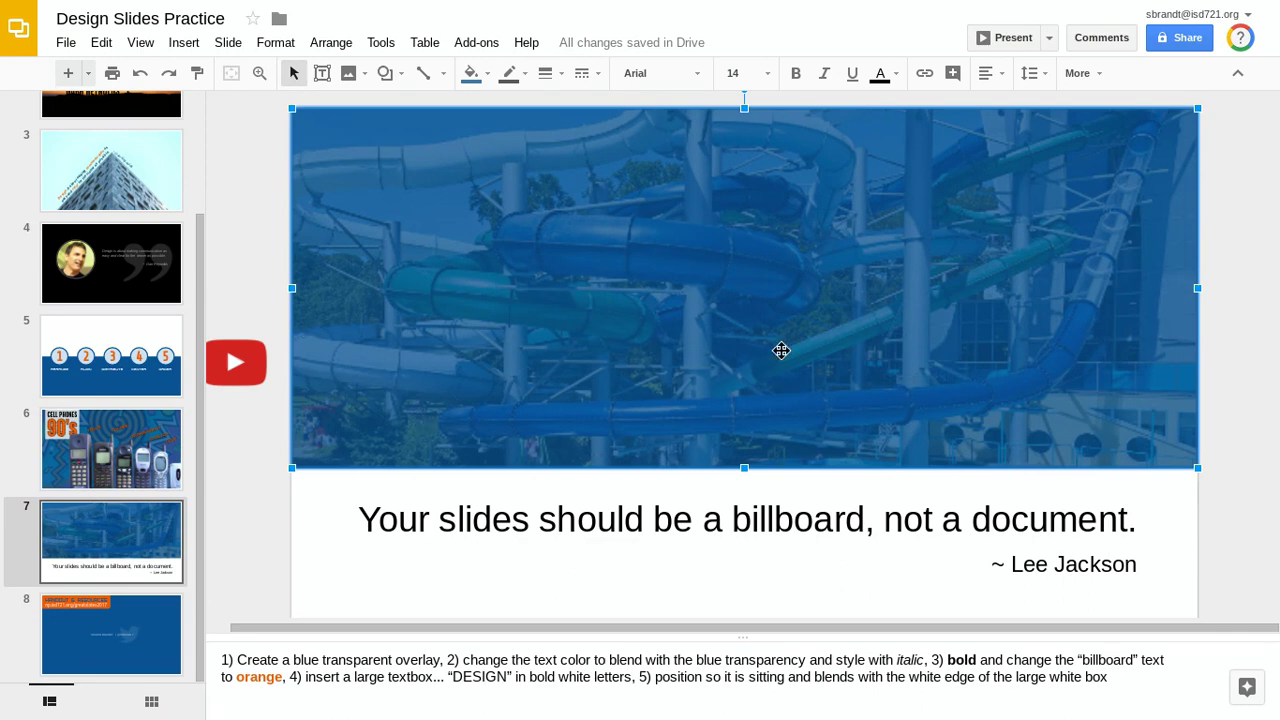
pyautogui.click(511, 84)
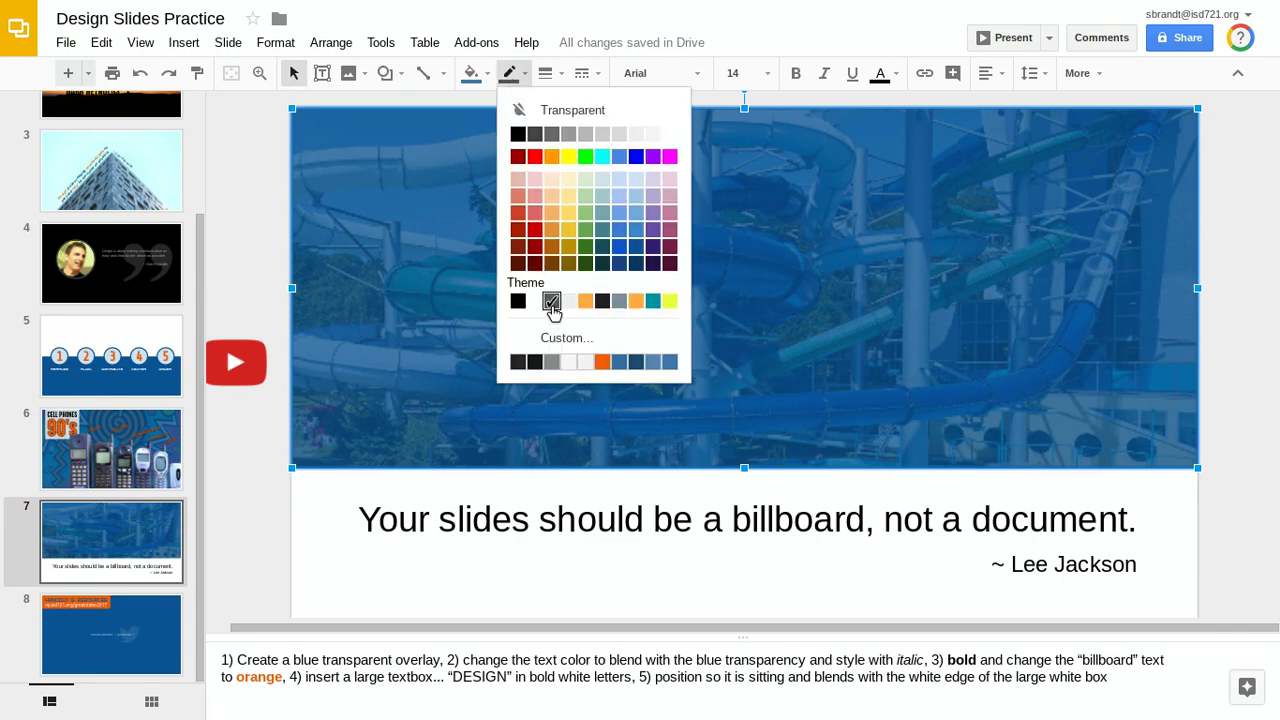
pyautogui.click(591, 113)
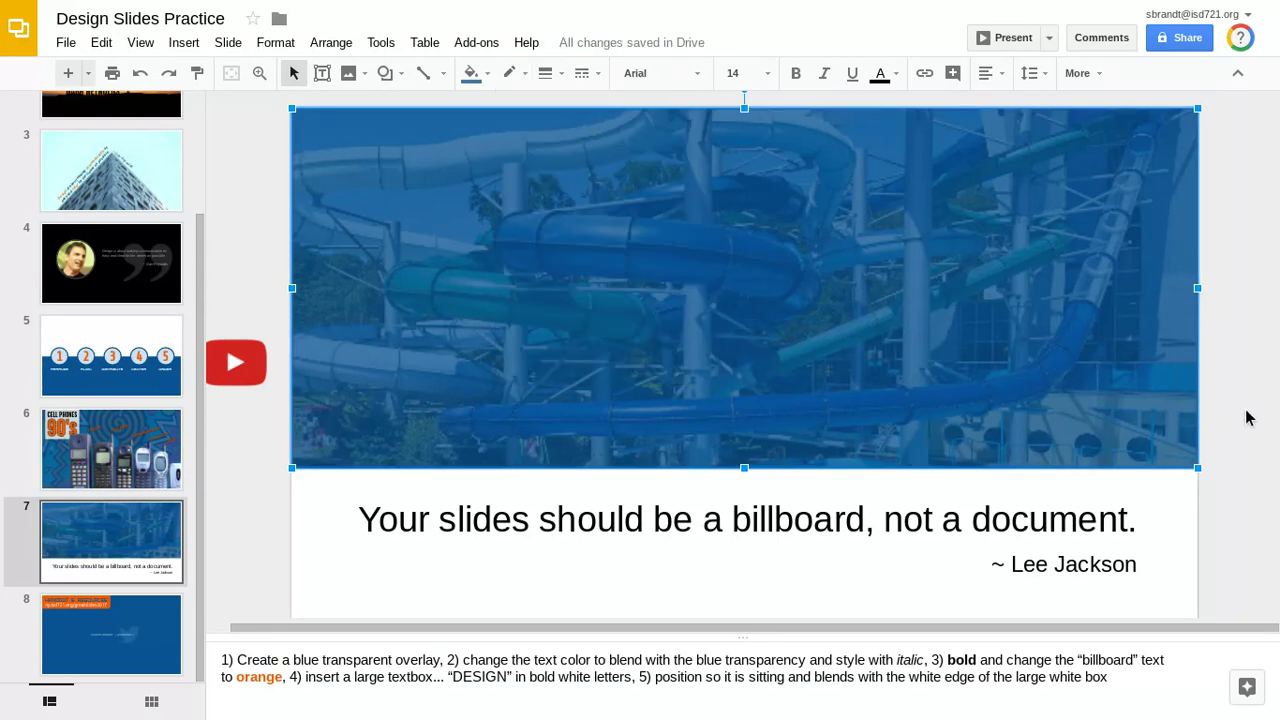
pyautogui.click(1276, 520)
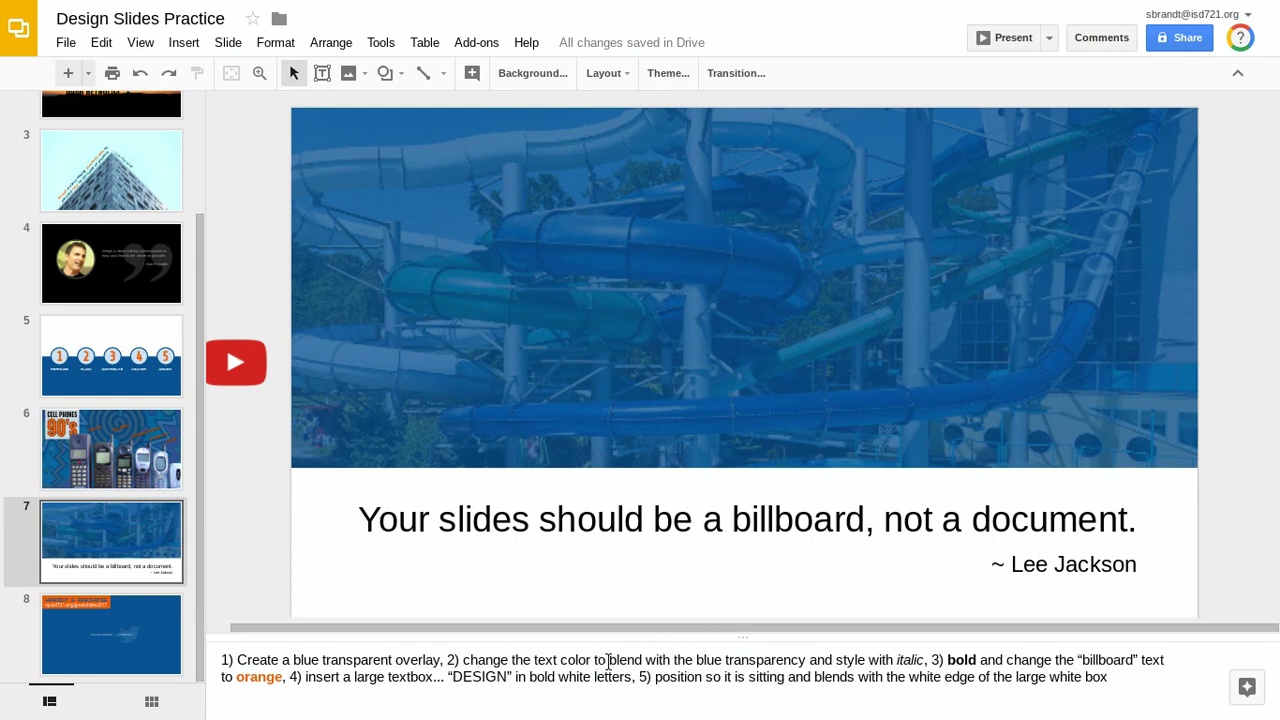
# Change the text color of the quote and its attribution below the photo to the overlay's dark blue
pyautogui.click(567, 520)
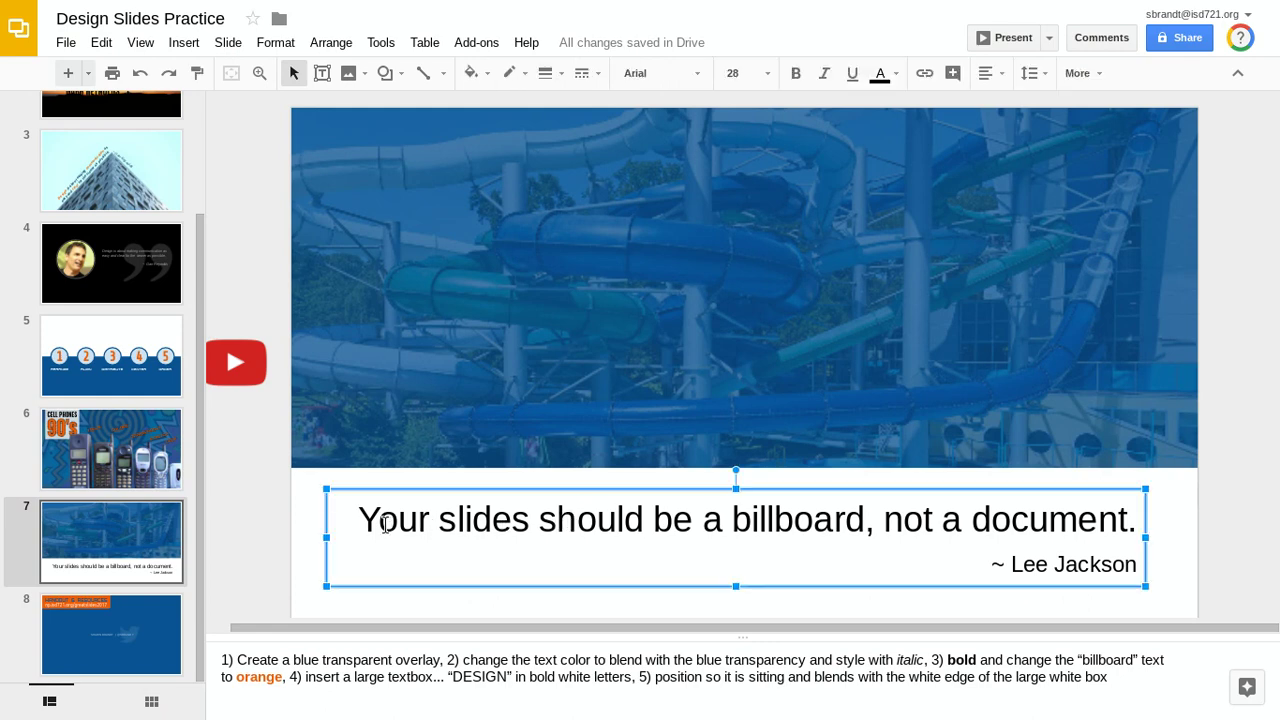
pyautogui.moveTo(360, 519); pyautogui.dragTo(1146, 569)
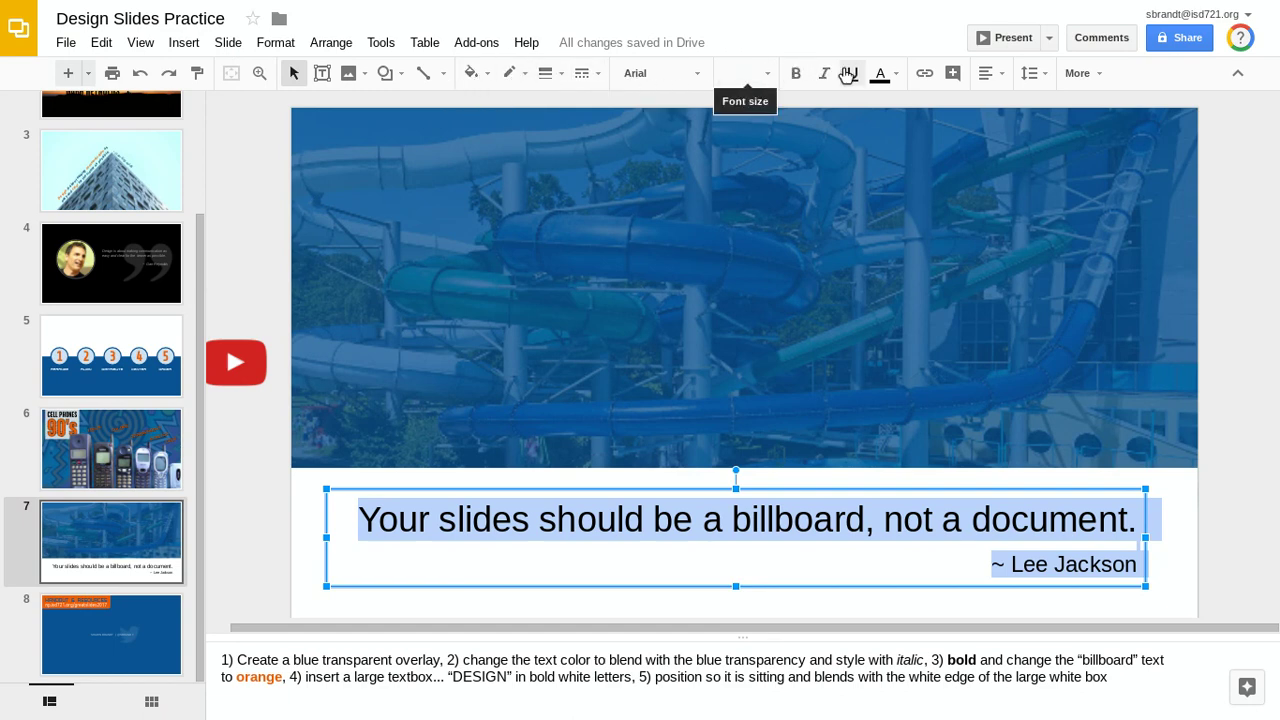
pyautogui.click(881, 77)
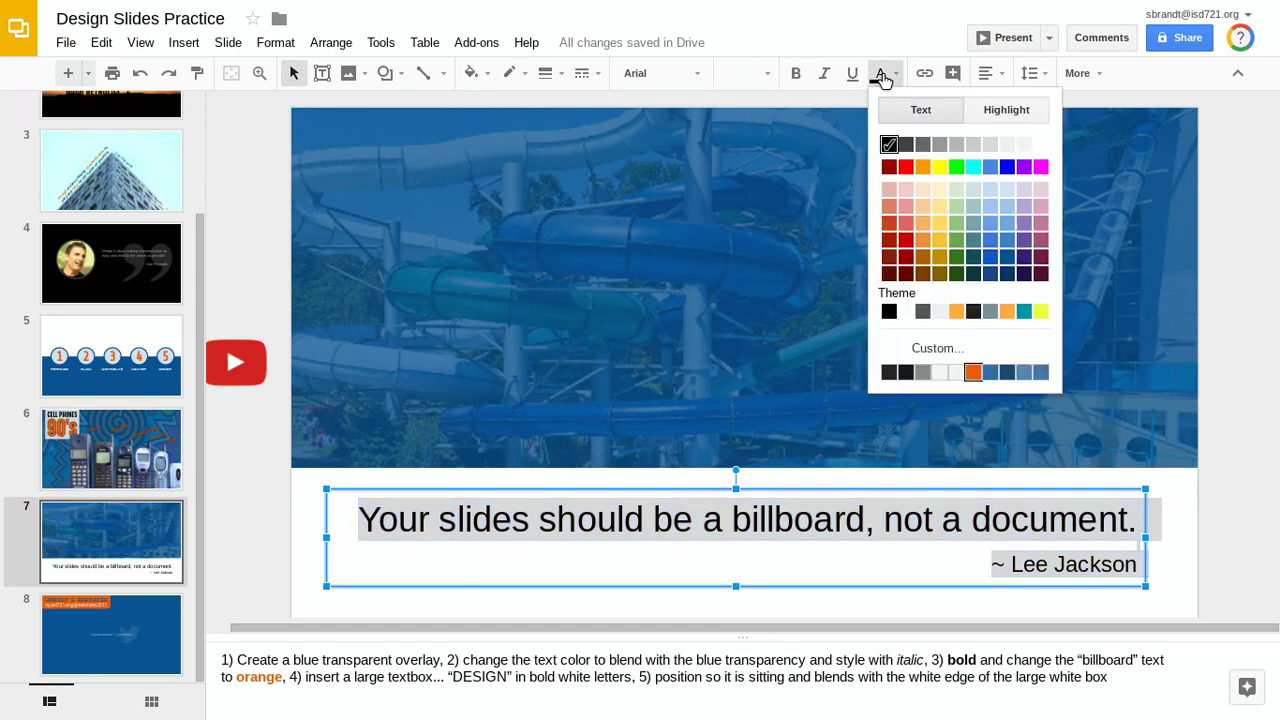
pyautogui.click(1007, 259)
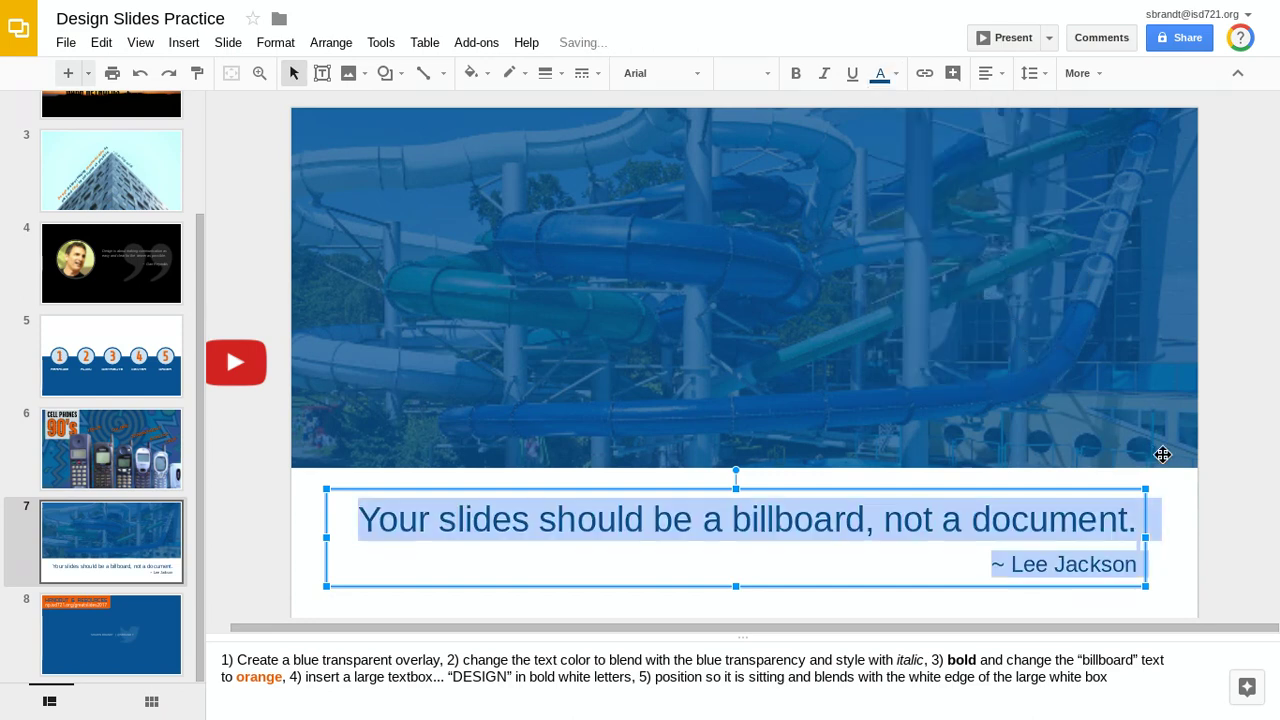
pyautogui.click(1225, 465)
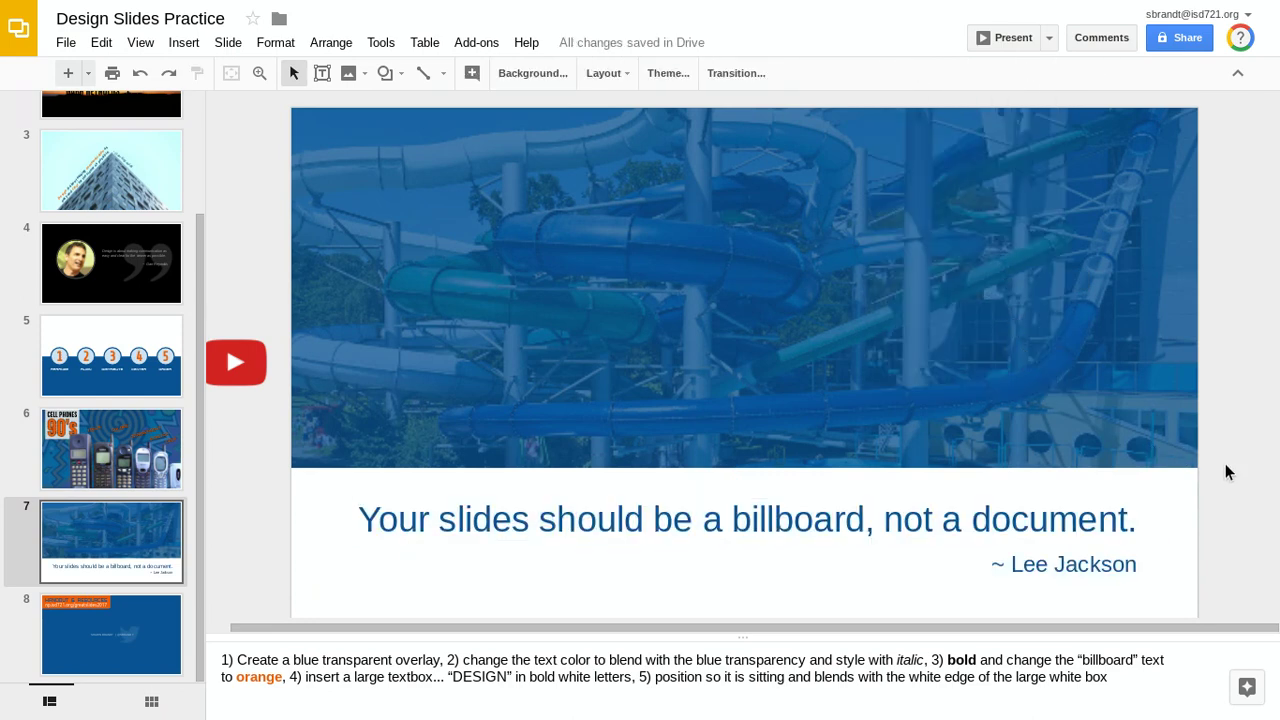
# Make the word "billboard" in the quote bold and color it with the custom orange
pyautogui.click(736, 516)
pyautogui.moveTo(735, 516); pyautogui.dragTo(857, 527)
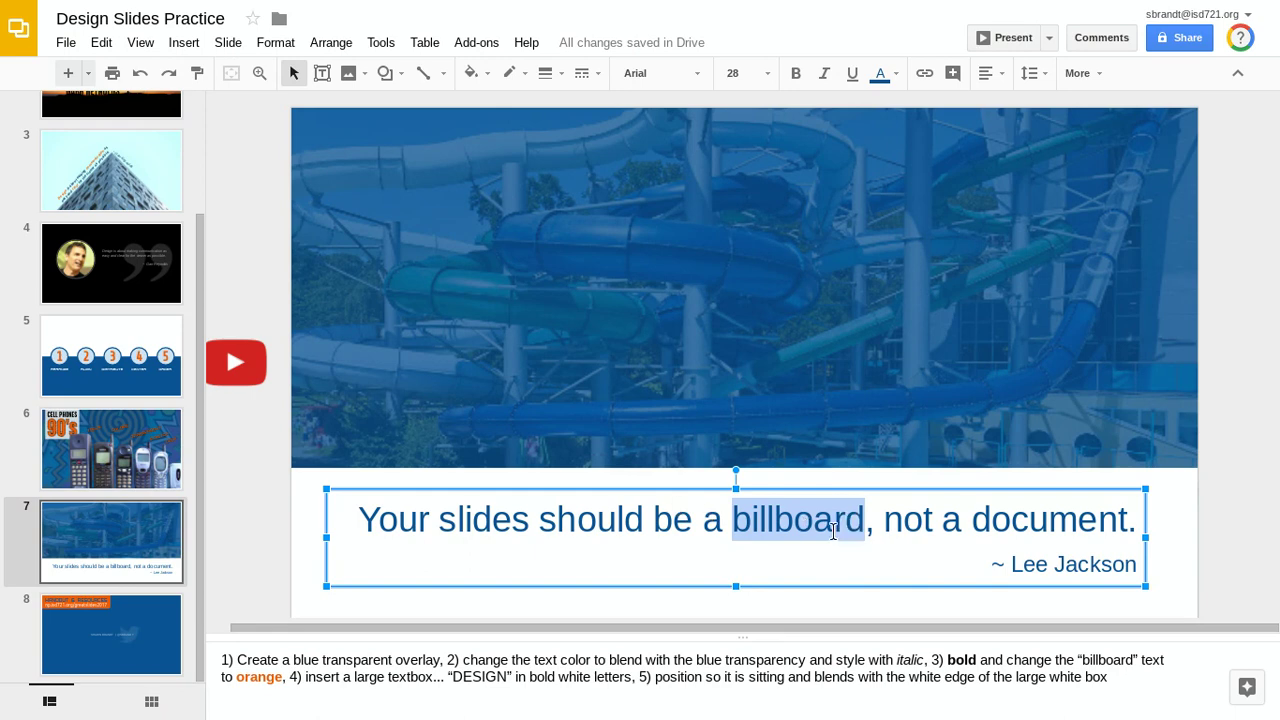
pyautogui.click(582, 520)
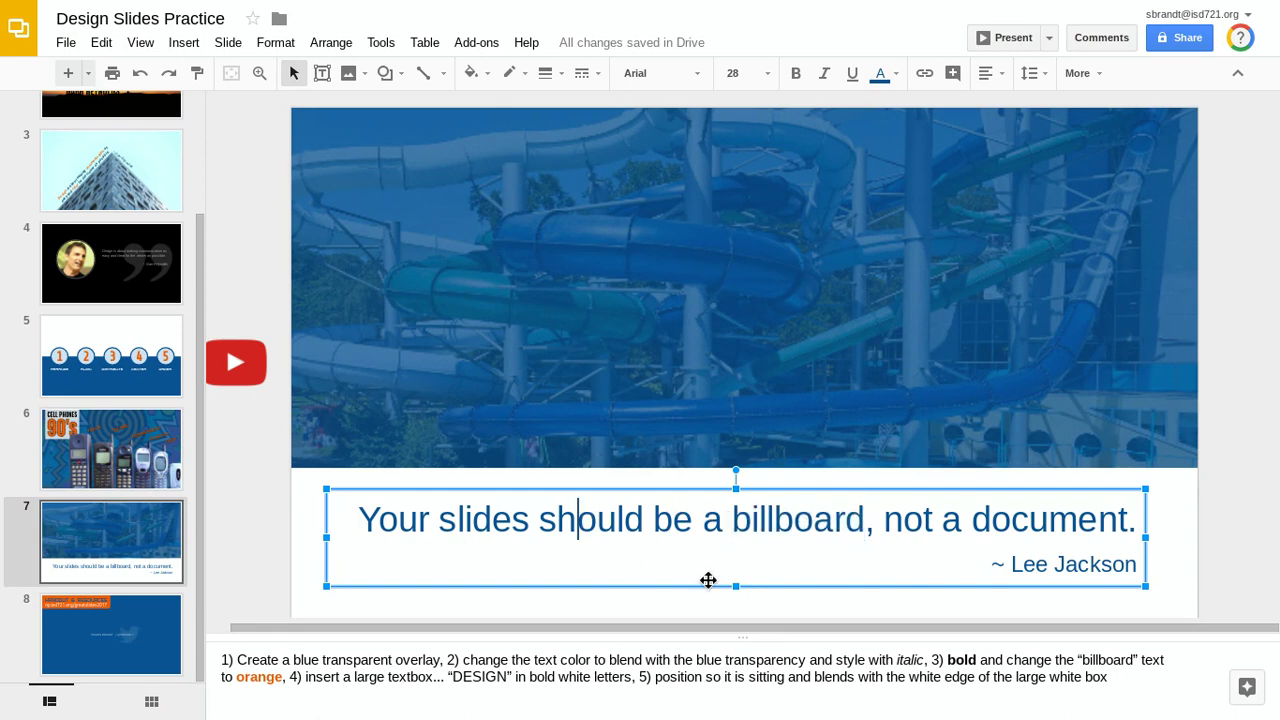
pyautogui.doubleClick(792, 517)
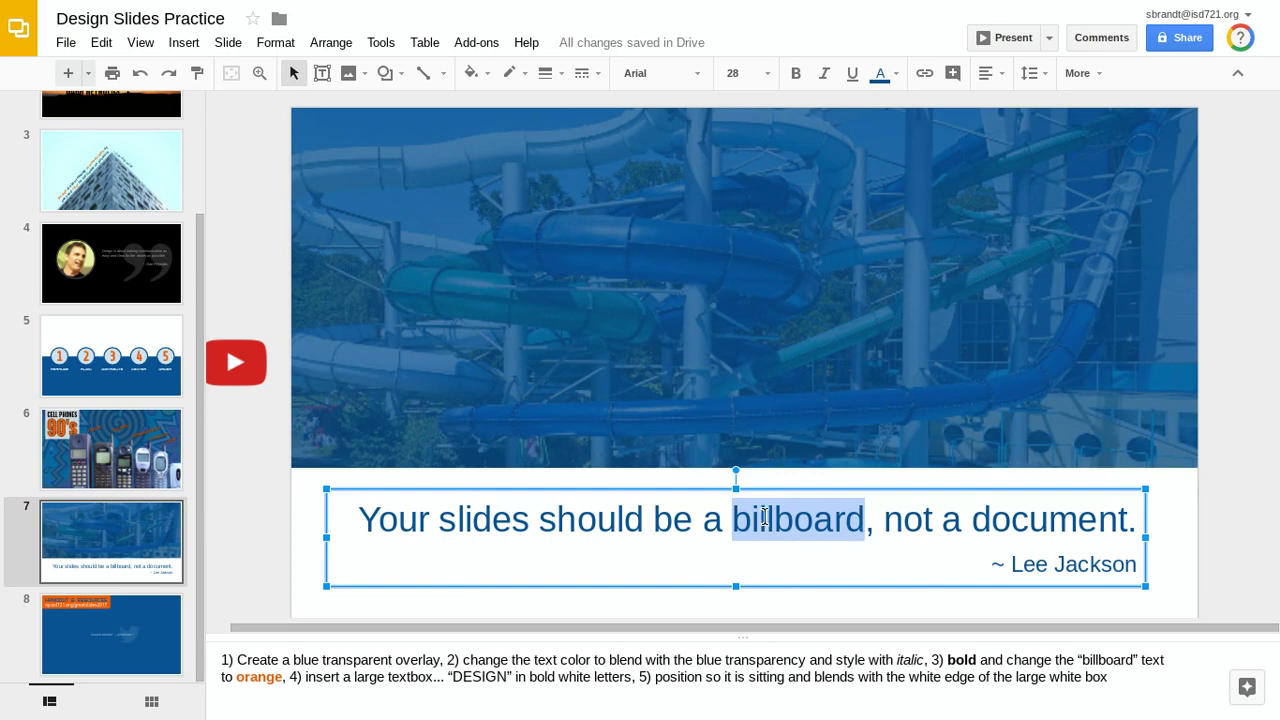
pyautogui.click(796, 75)
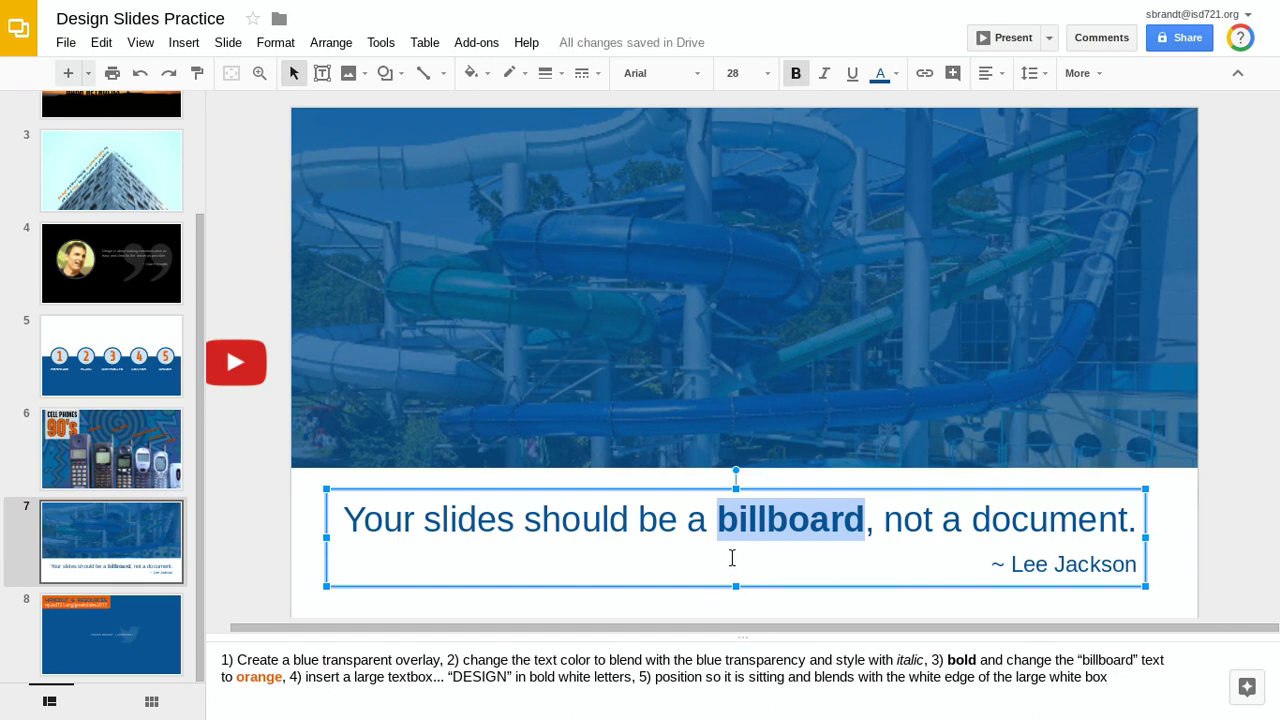
pyautogui.click(883, 80)
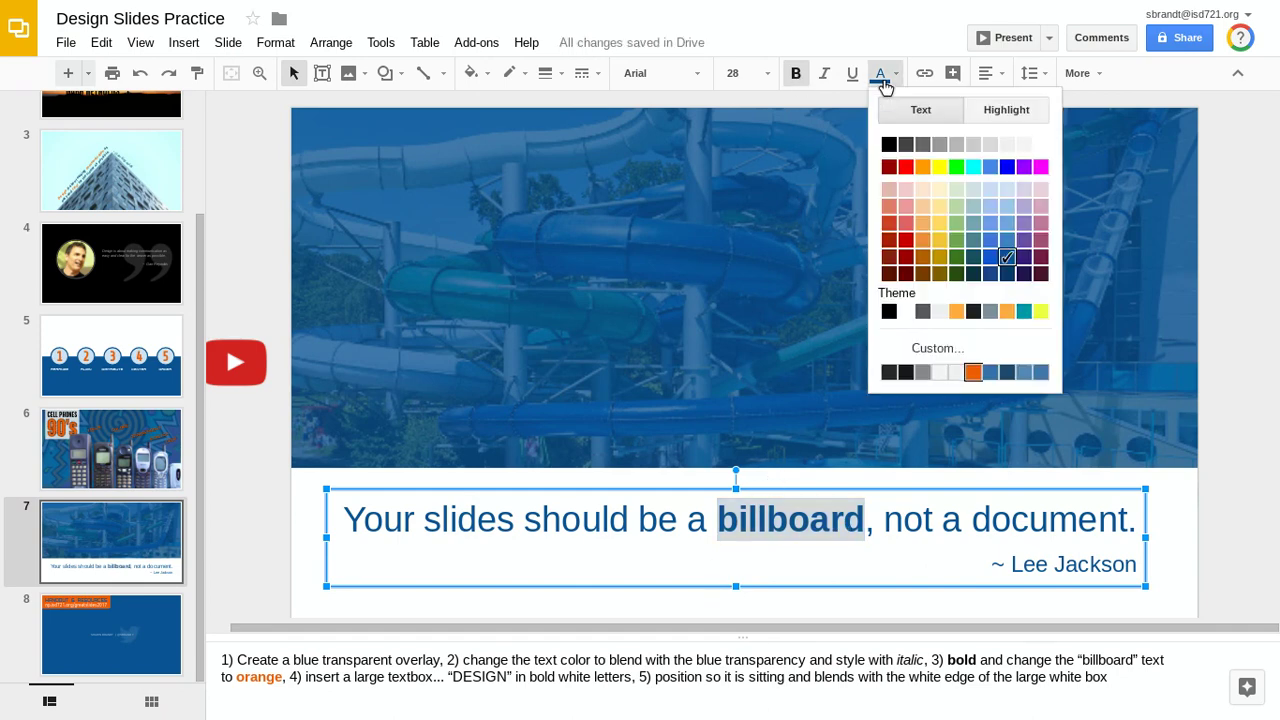
pyautogui.click(974, 373)
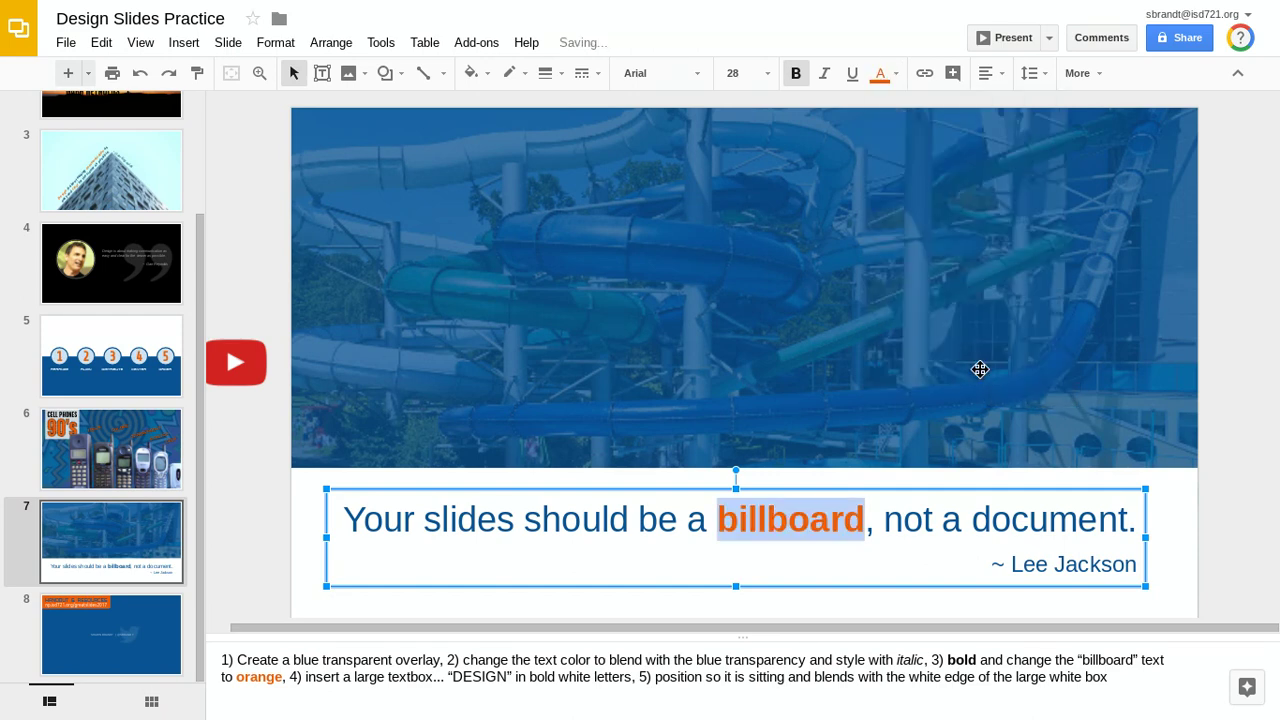
pyautogui.click(1230, 514)
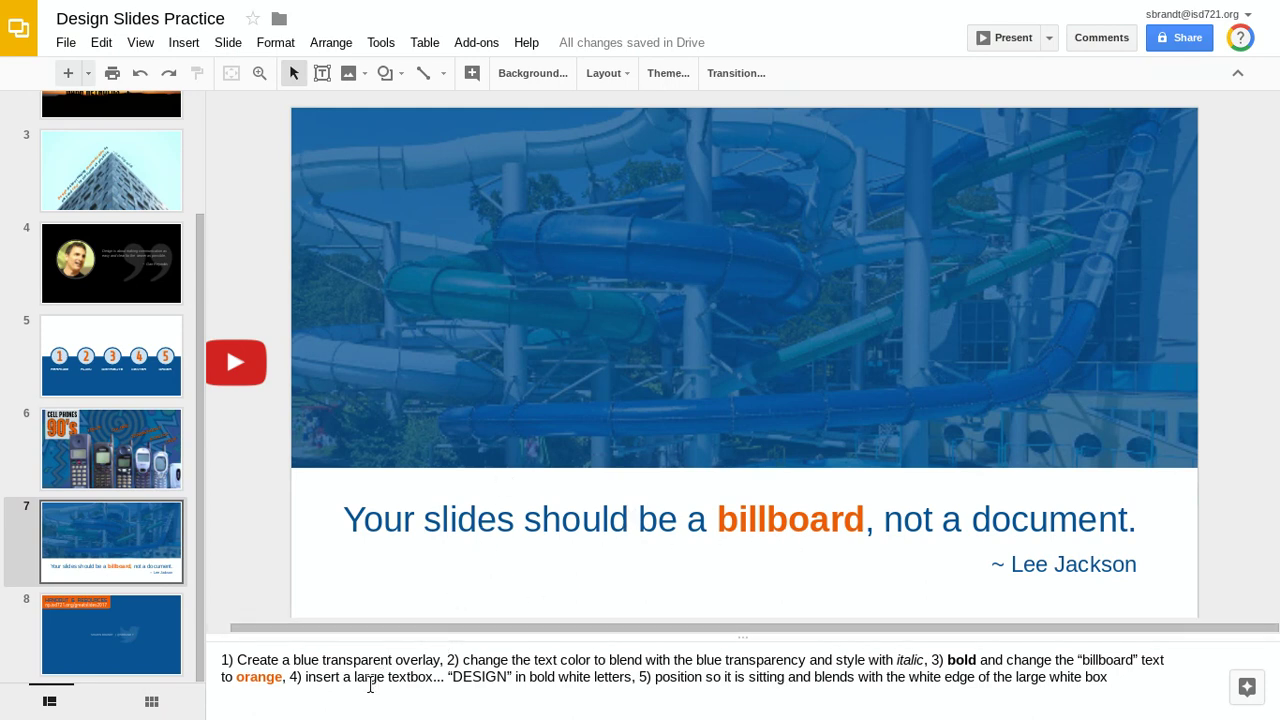
# Italicize all the text in the quote box, including the attribution line
pyautogui.click(409, 521)
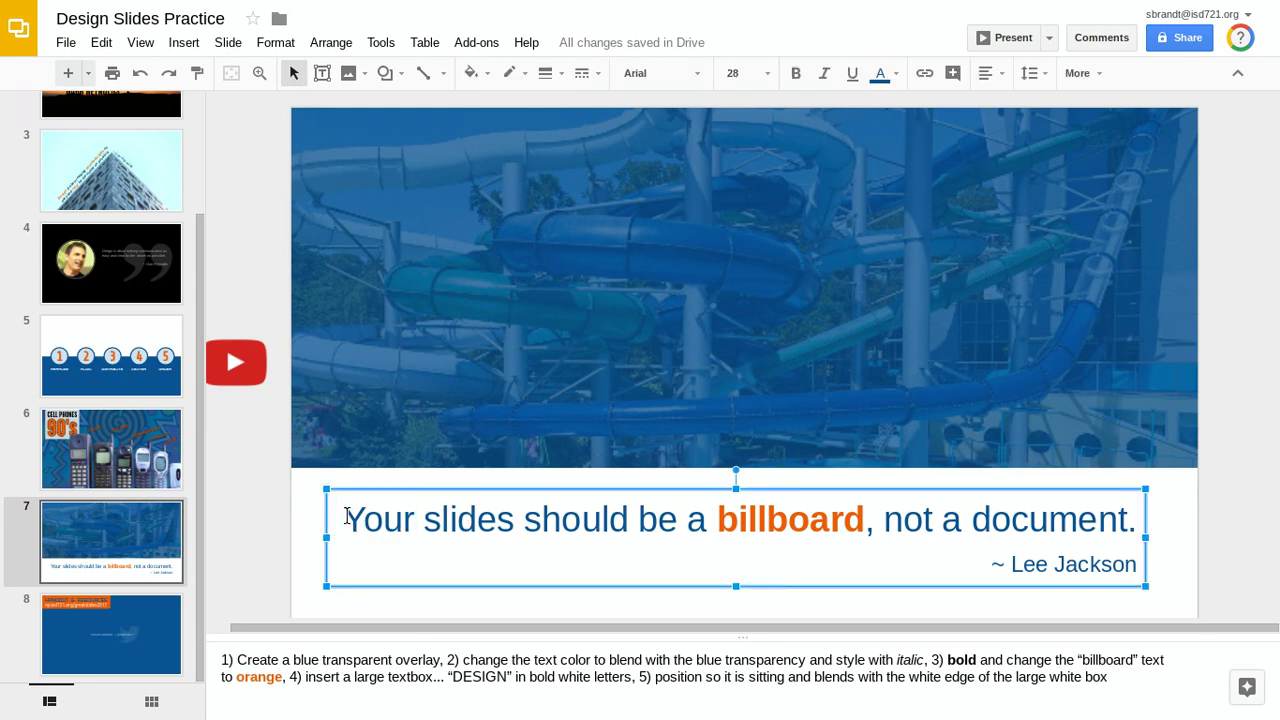
pyautogui.moveTo(343, 519); pyautogui.dragTo(1180, 600)
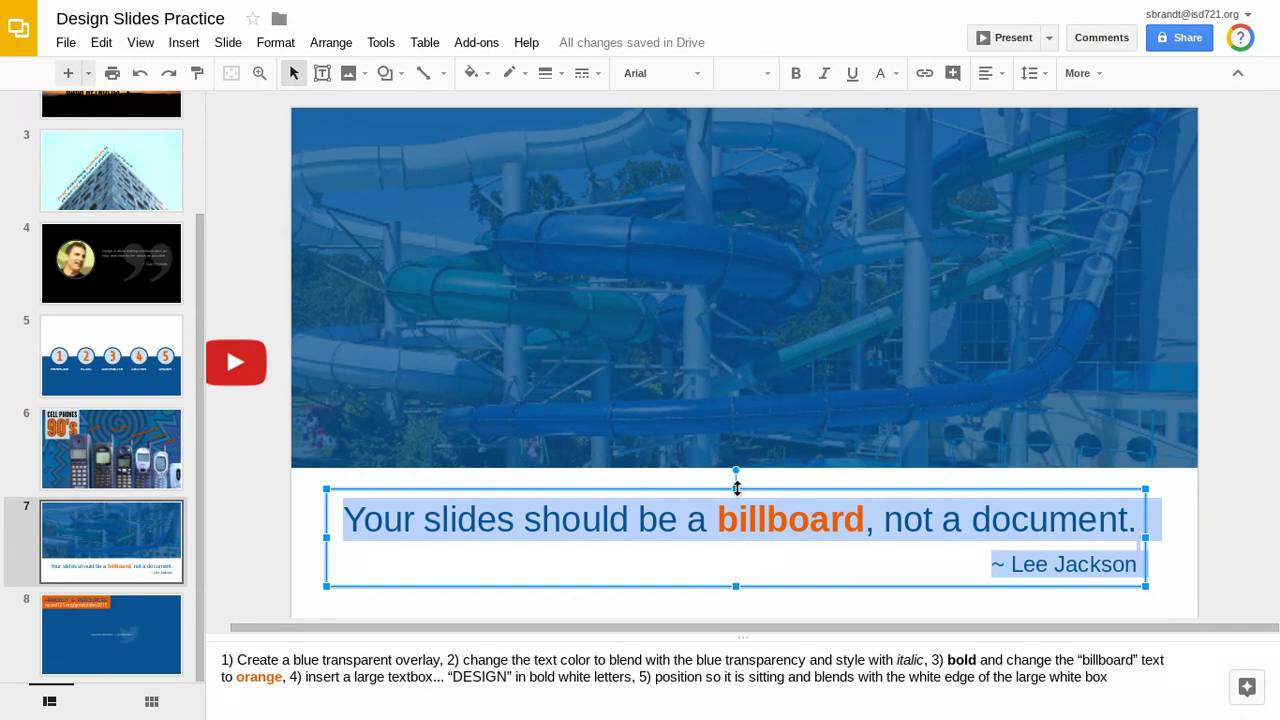
pyautogui.click(533, 536)
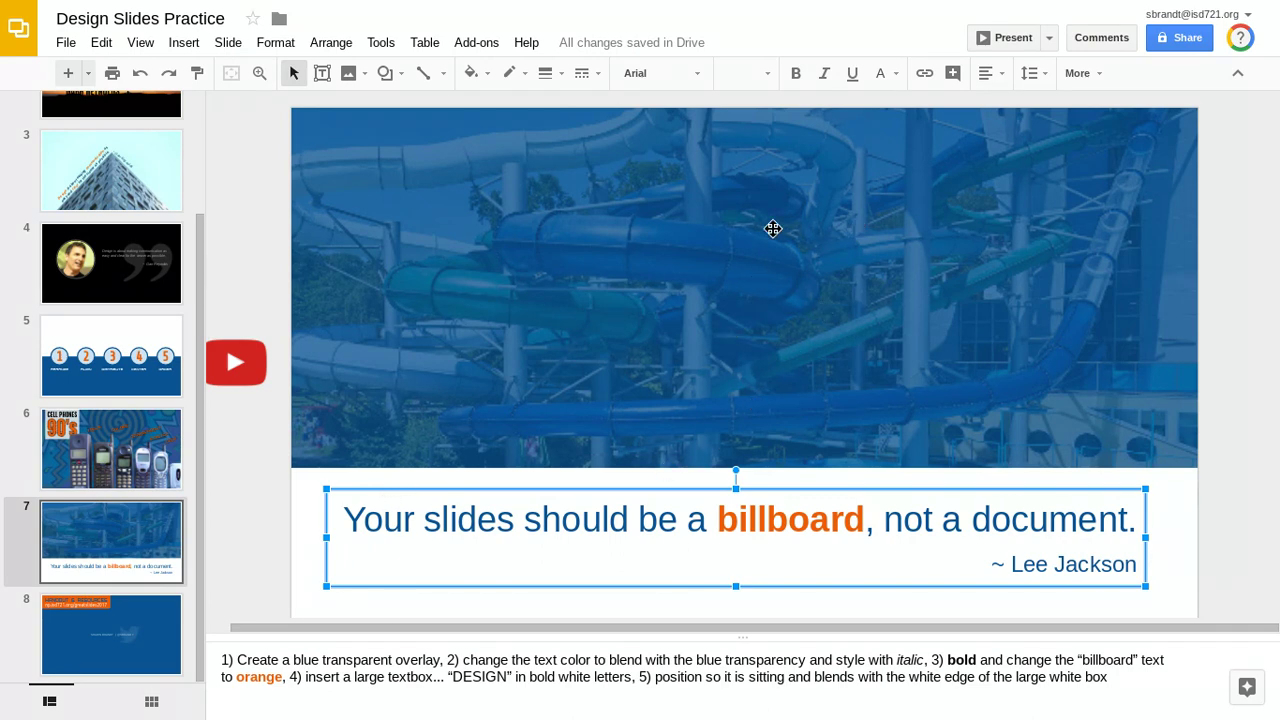
pyautogui.click(825, 80)
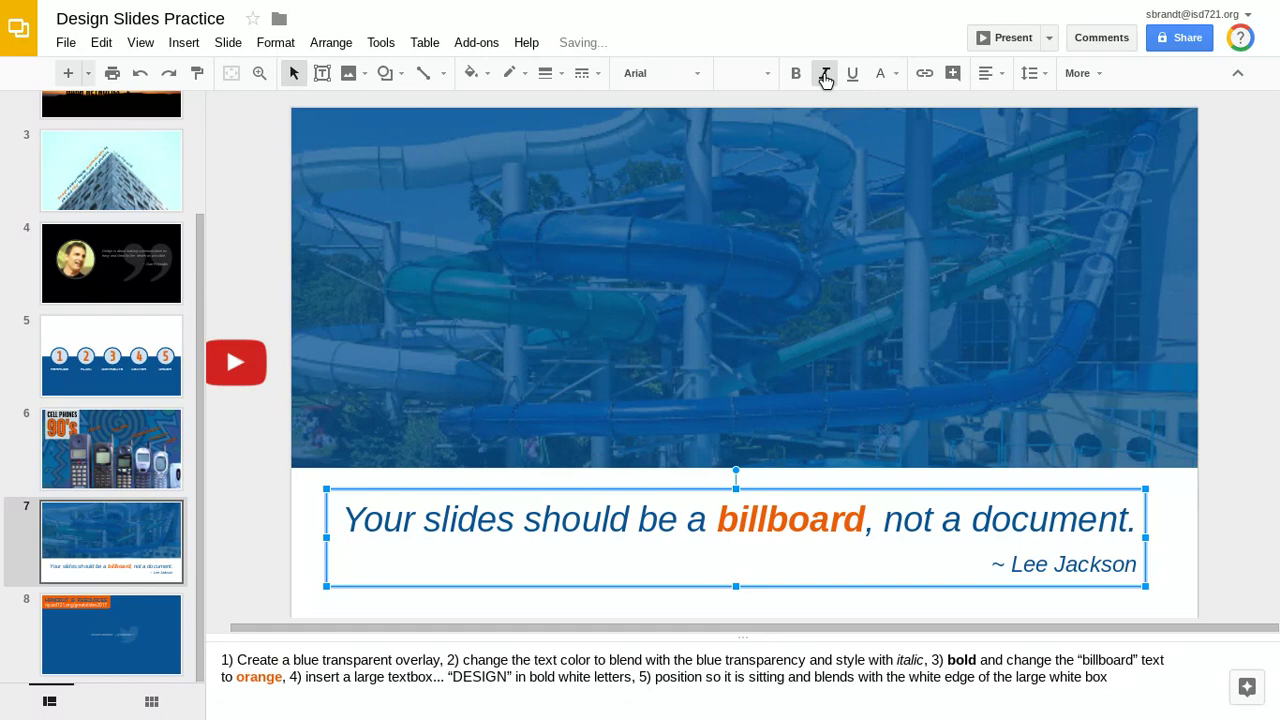
# Insert a wide text box over the lower part of the water slide photo containing "DESIGN"
pyautogui.click(1251, 506)
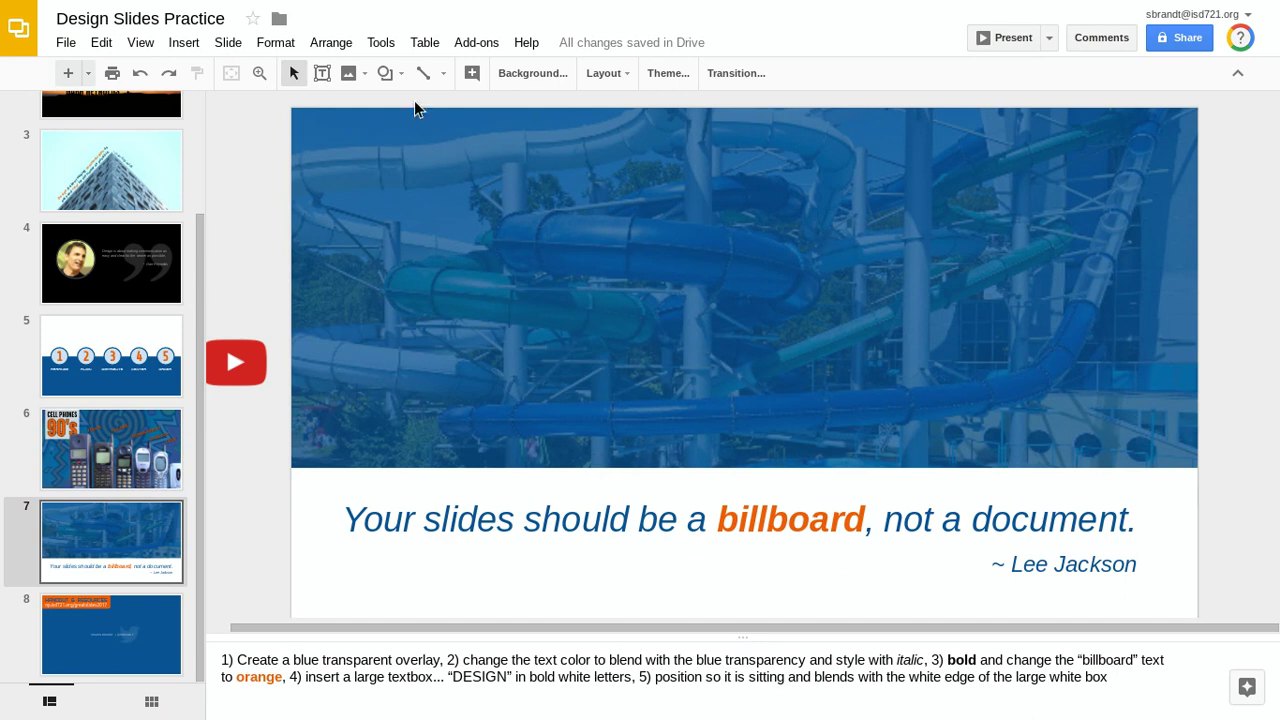
pyautogui.click(322, 76)
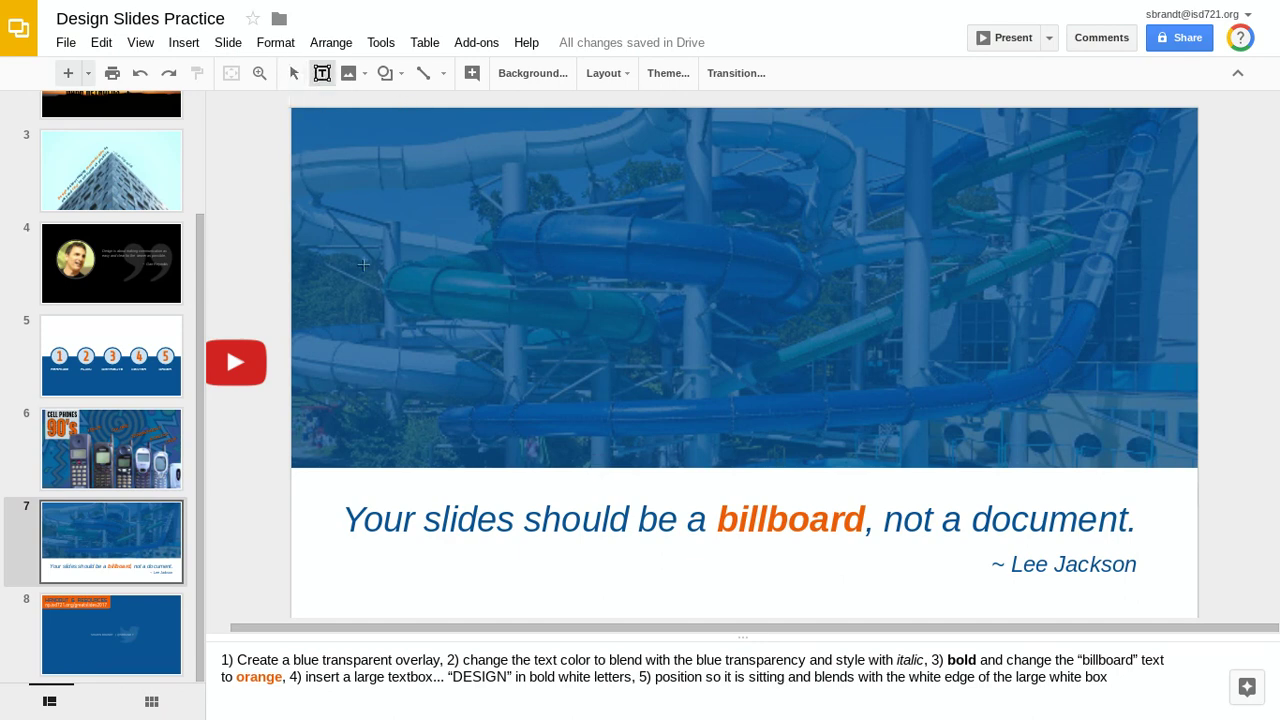
pyautogui.moveTo(343, 308); pyautogui.dragTo(877, 405)
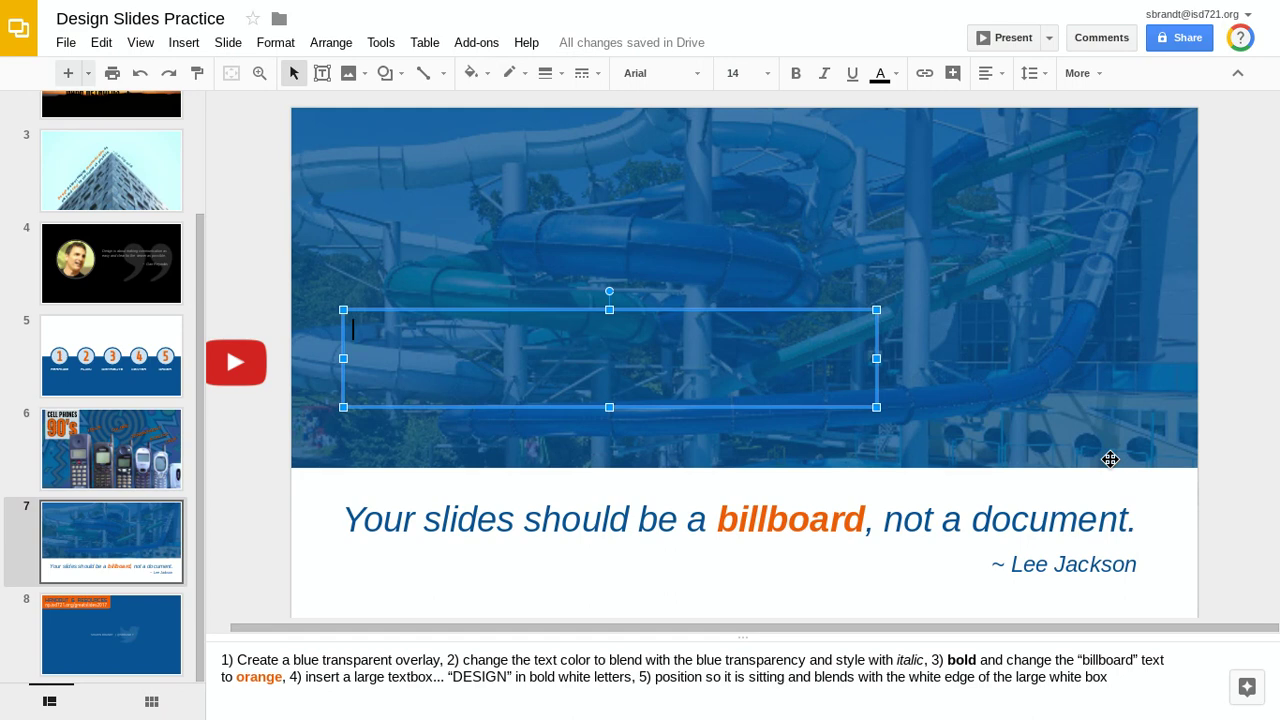
pyautogui.write('DESIGN')
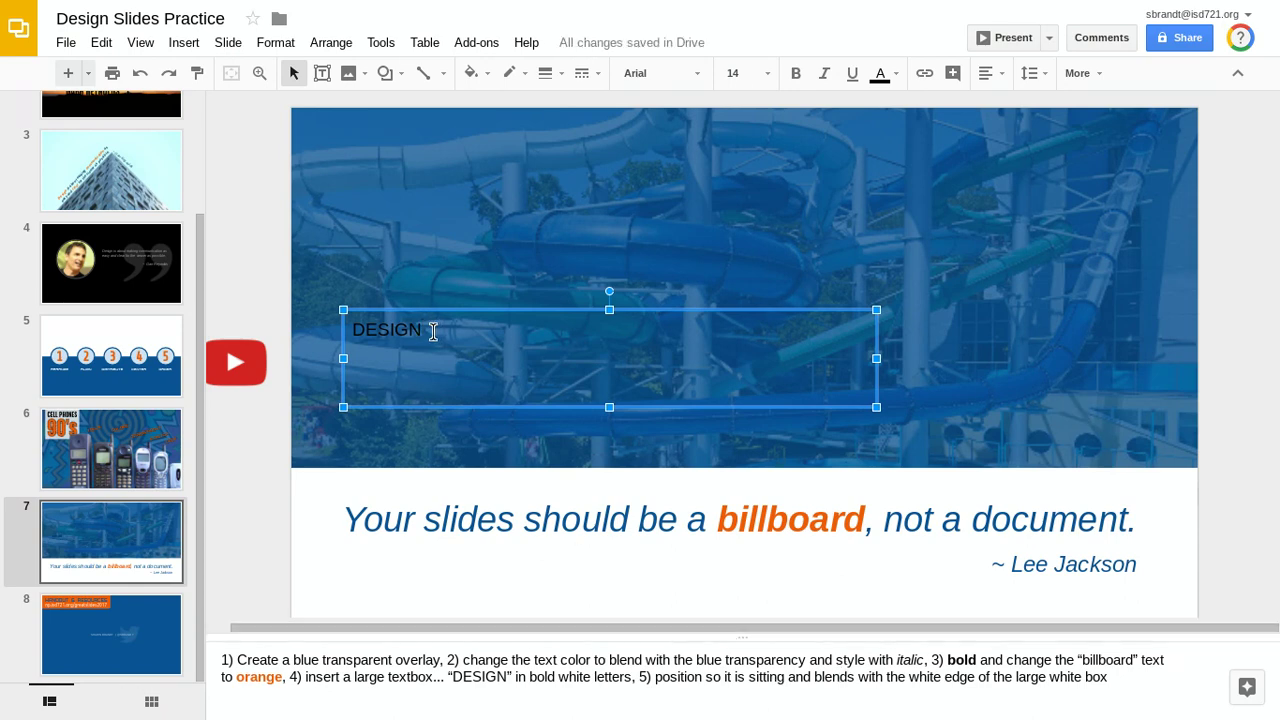
# Format the "DESIGN" text in bold Orbitron at font size 72
pyautogui.moveTo(430, 330); pyautogui.dragTo(354, 326)
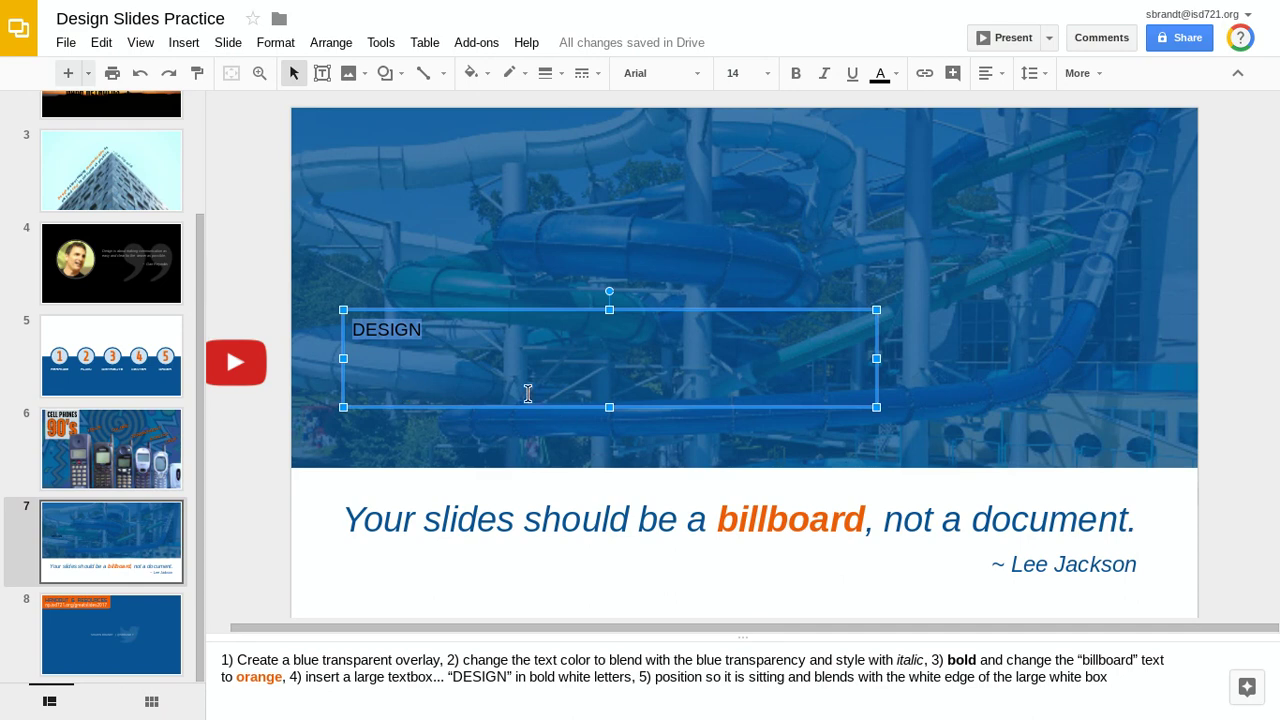
pyautogui.click(663, 78)
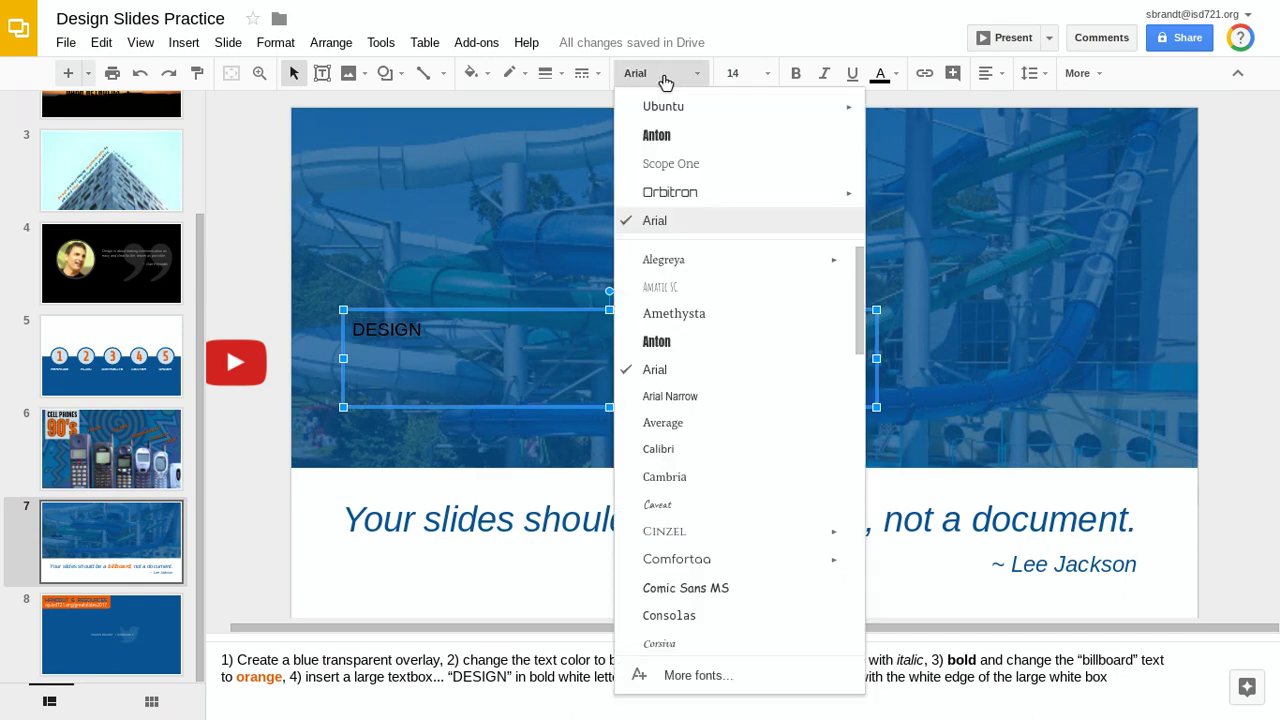
pyautogui.click(670, 193)
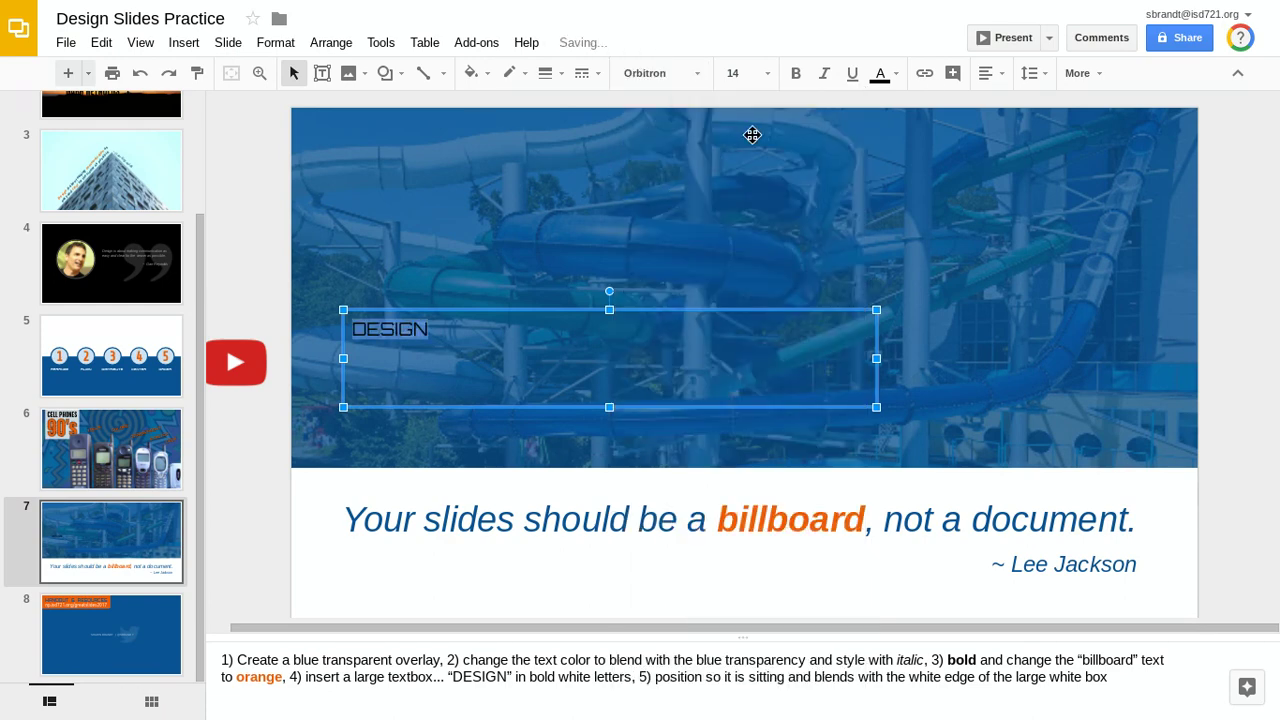
pyautogui.click(795, 76)
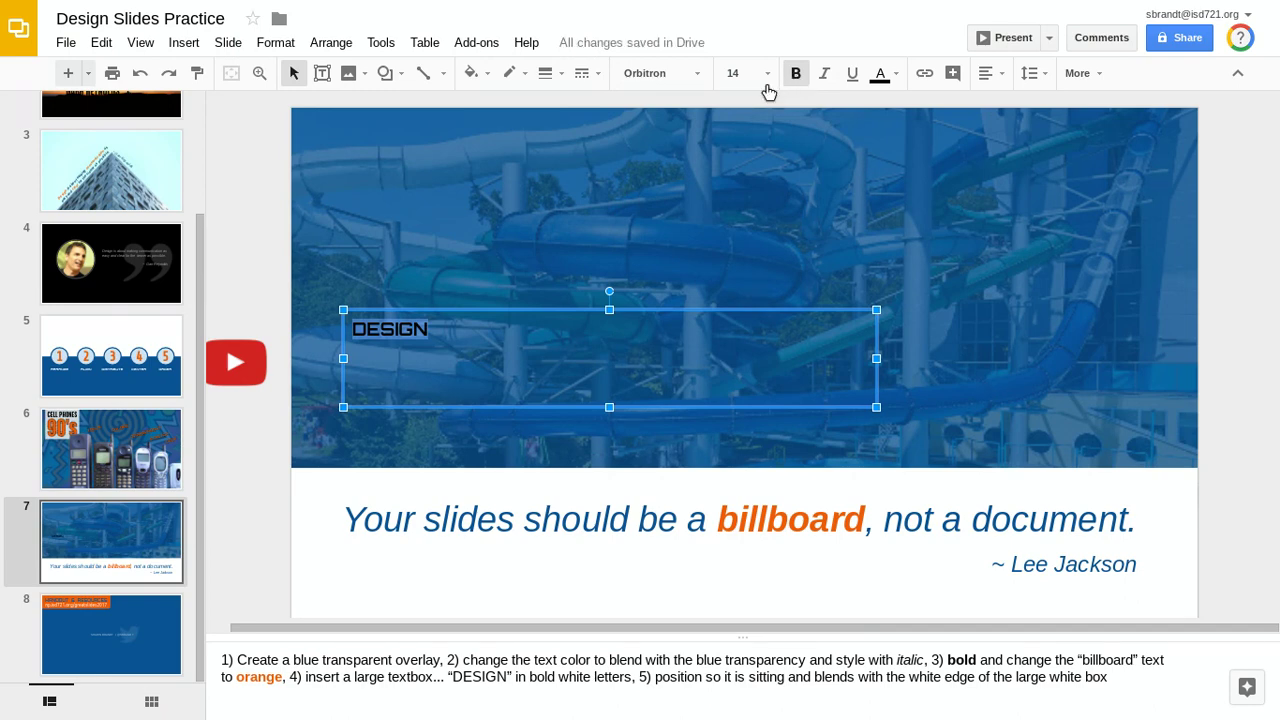
pyautogui.click(767, 80)
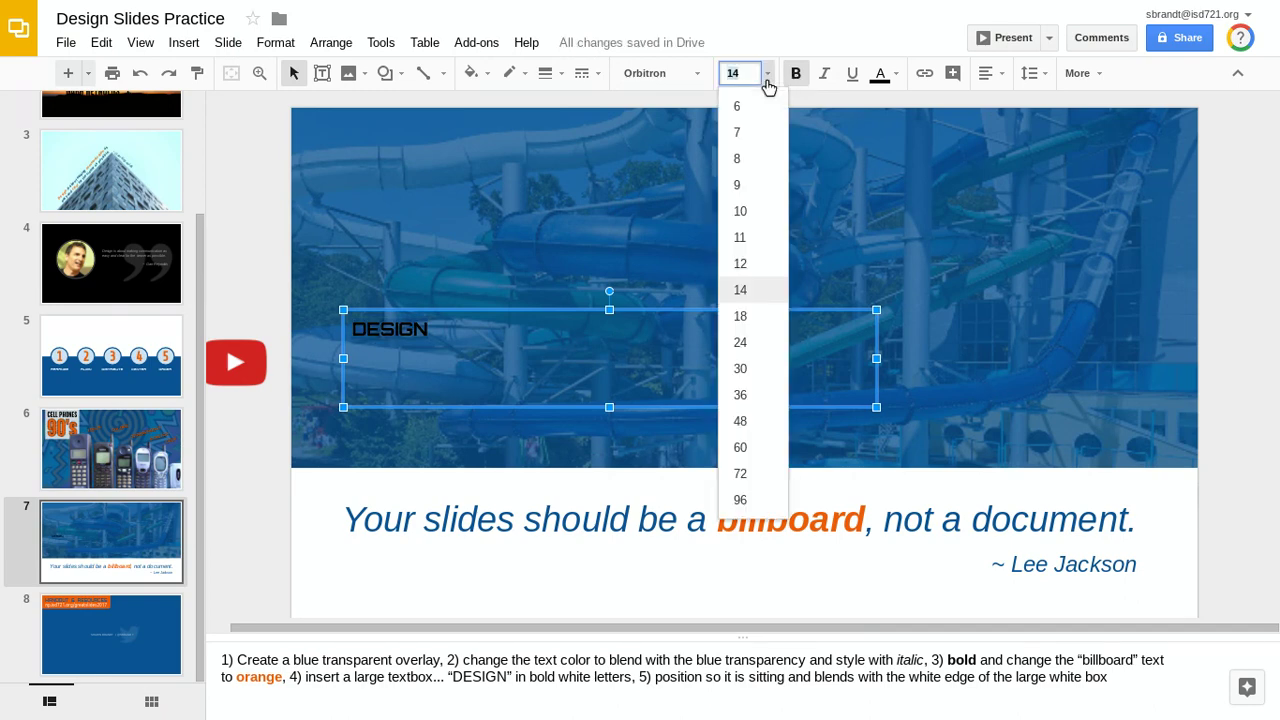
pyautogui.click(739, 474)
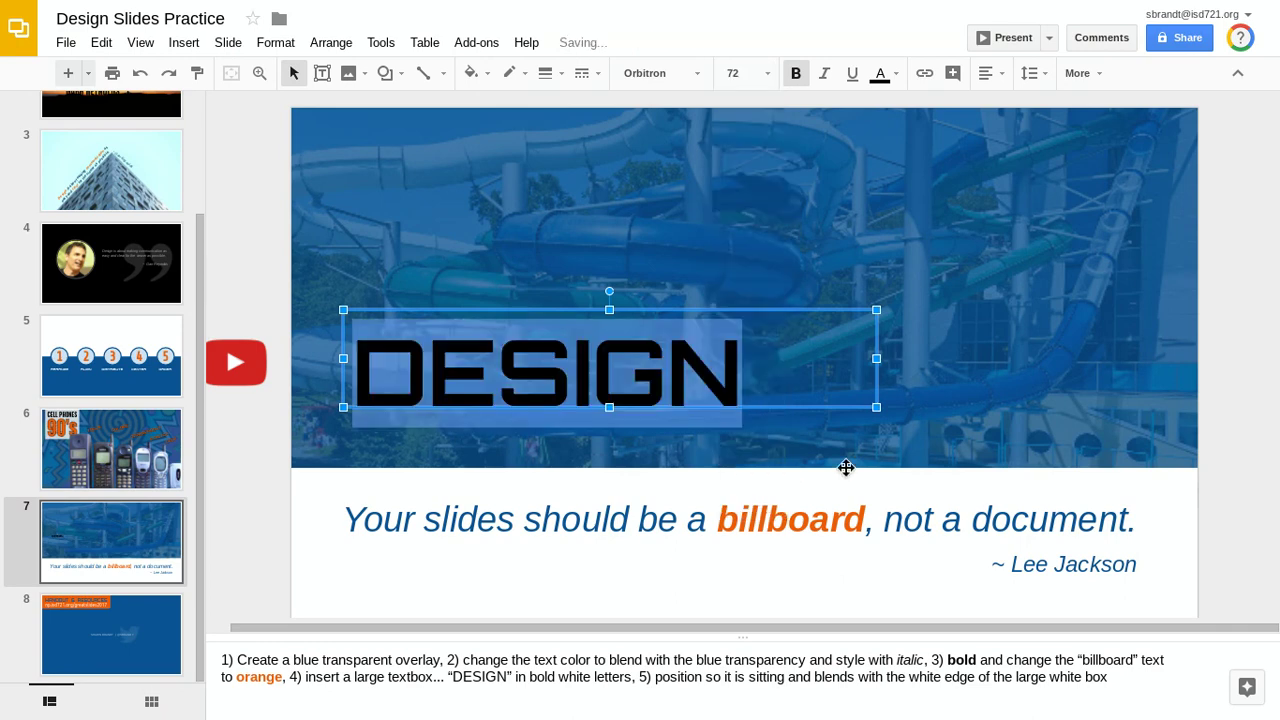
# Try font size 96 on the "DESIGN" text and set it back to 72
pyautogui.click(761, 72)
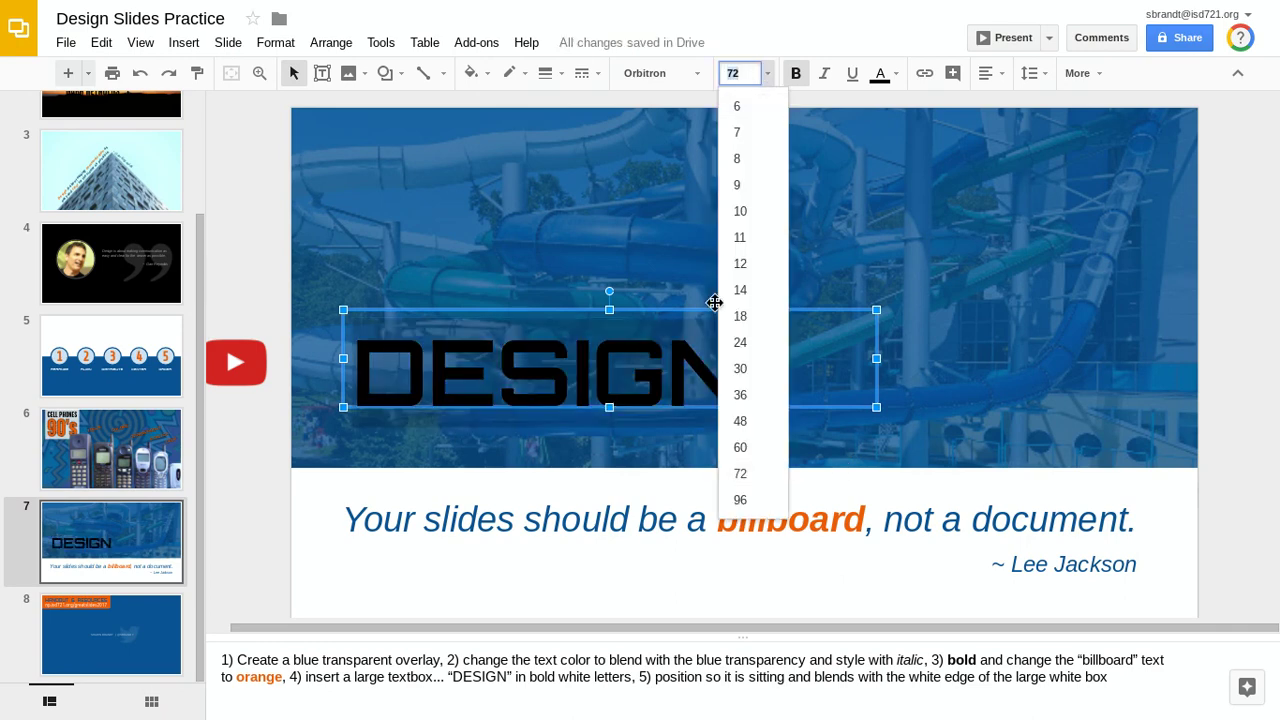
pyautogui.click(742, 499)
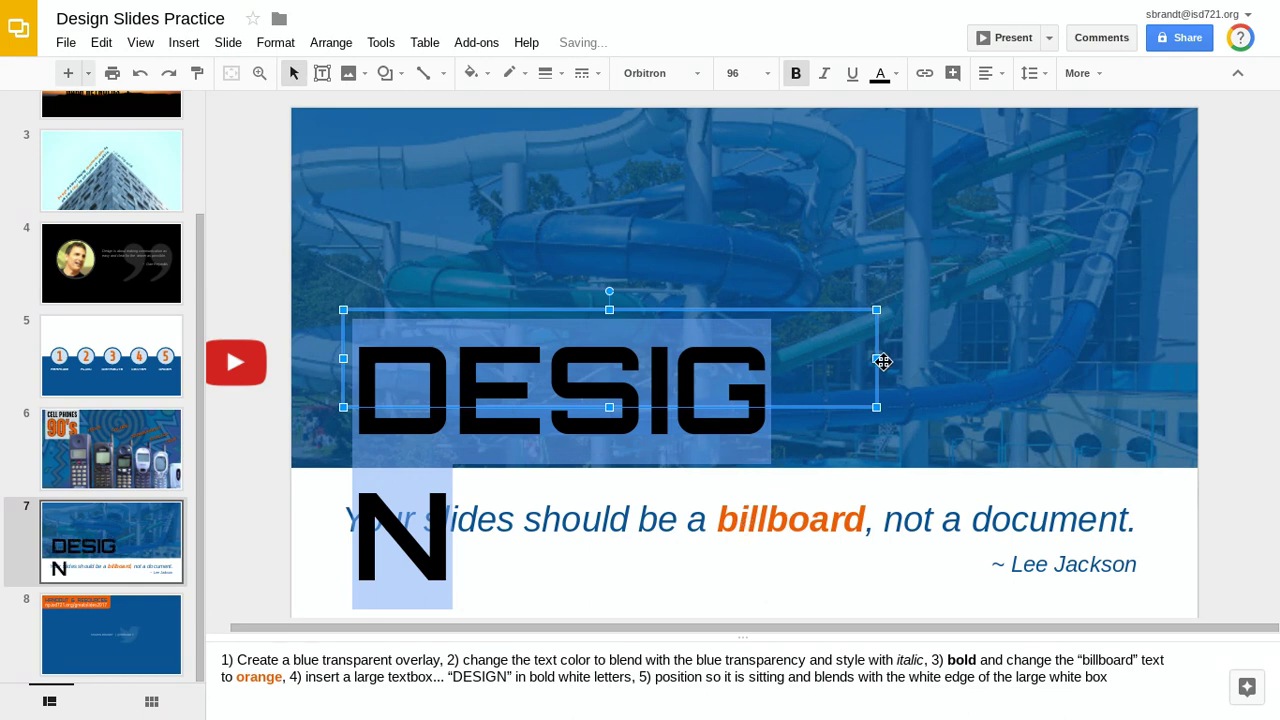
pyautogui.click(756, 73)
pyautogui.click(741, 469)
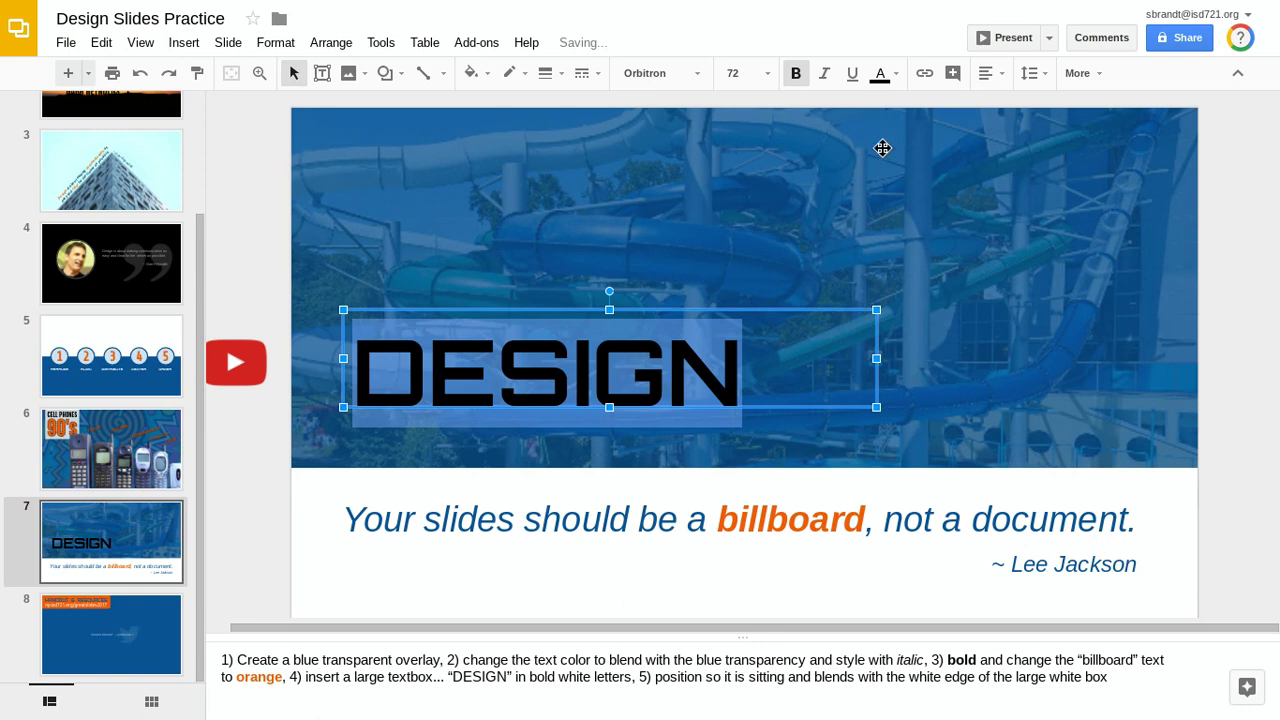
# Change the color of the "DESIGN" text to white
pyautogui.click(891, 76)
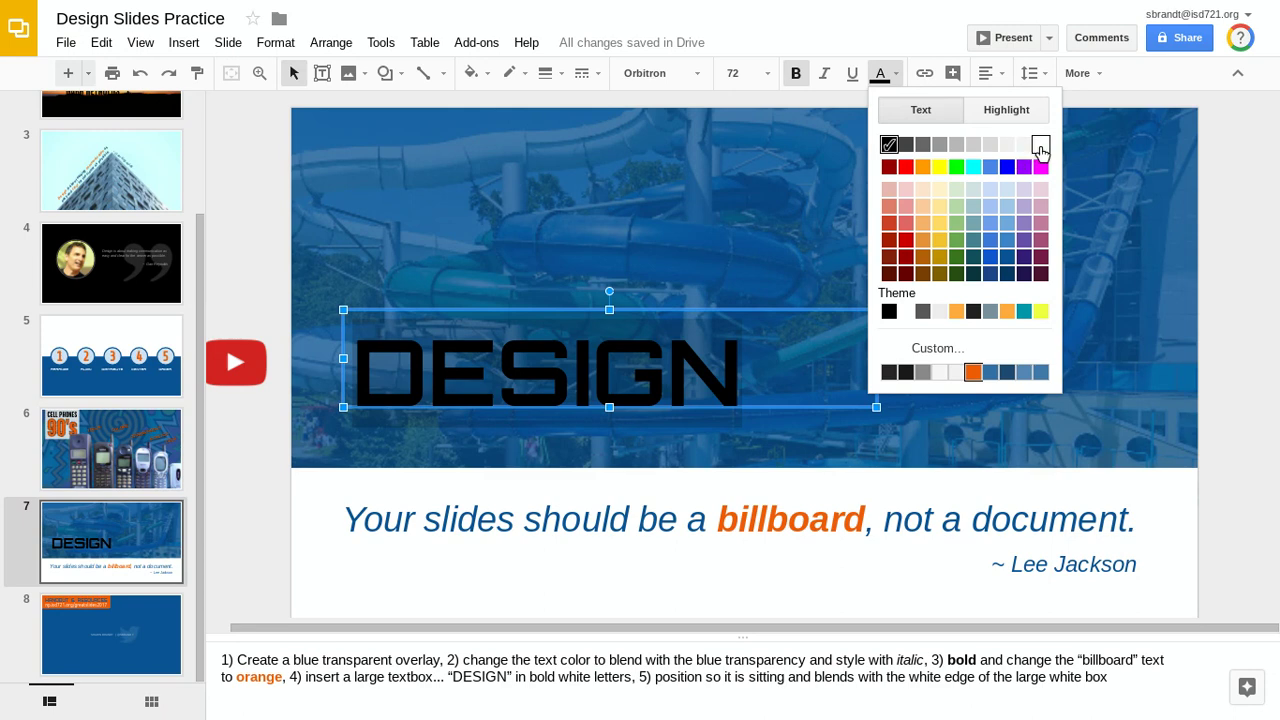
pyautogui.click(1026, 146)
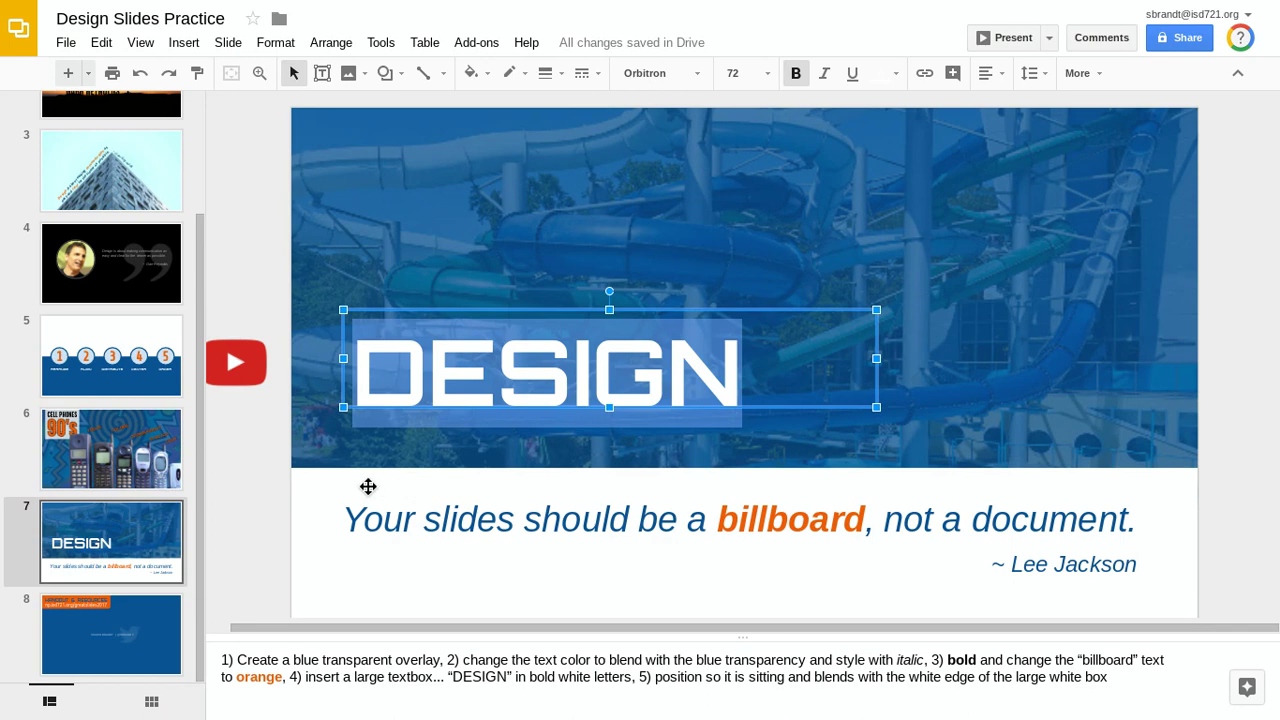
# Delete the white box behind the quote and undo the deletion
pyautogui.click(322, 494)
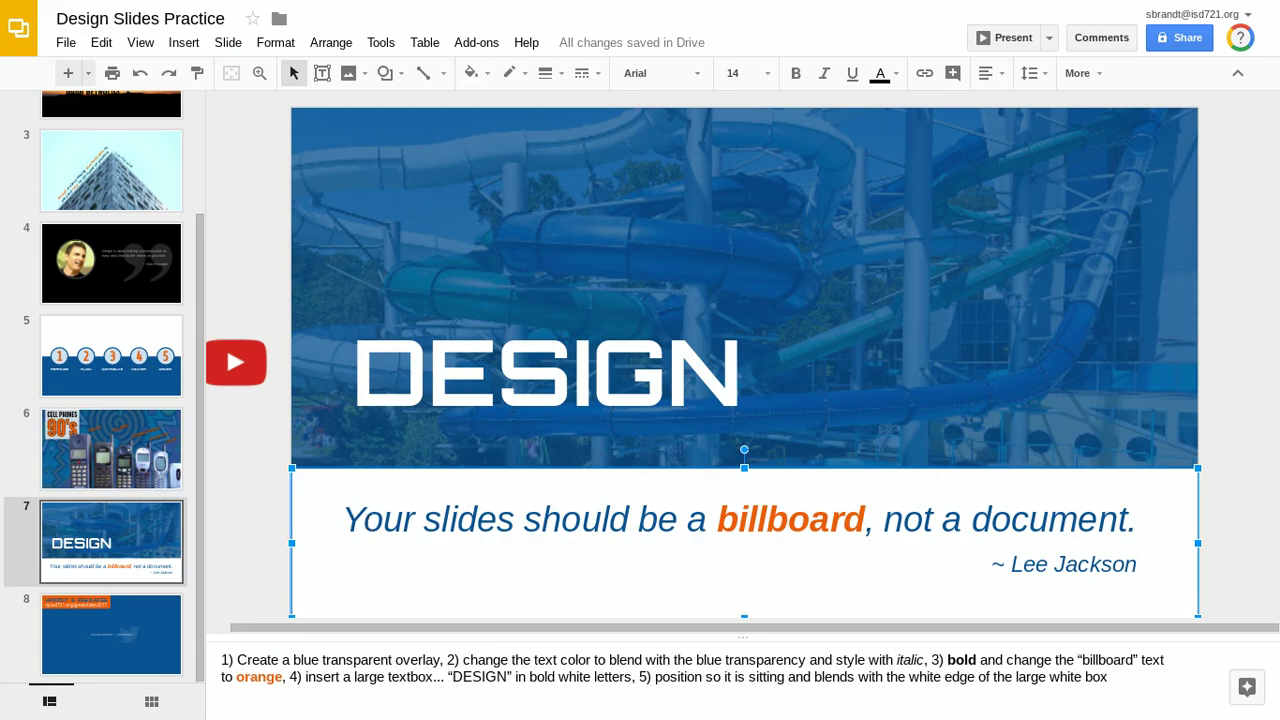
pyautogui.press('Delete')
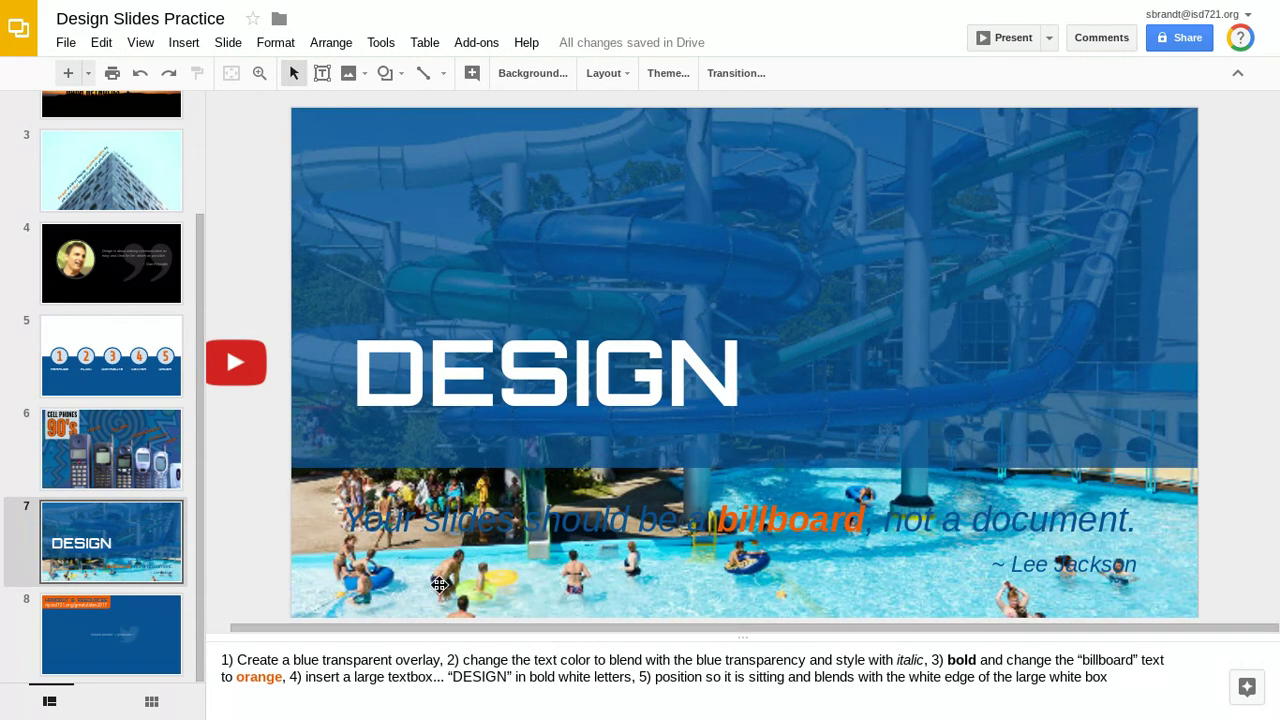
pyautogui.hotkey('ctrl', 'z')
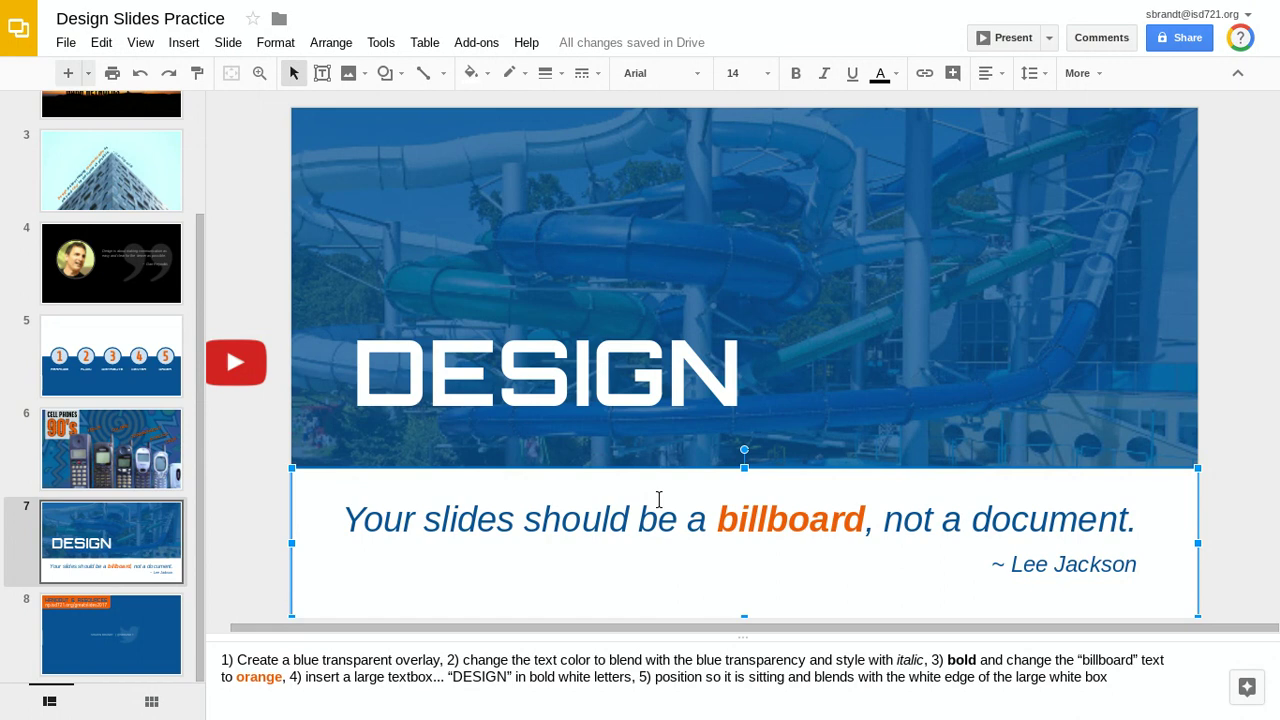
# Move the "DESIGN" text box straight down until its letters reach the top edge of the white box
pyautogui.click(598, 364)
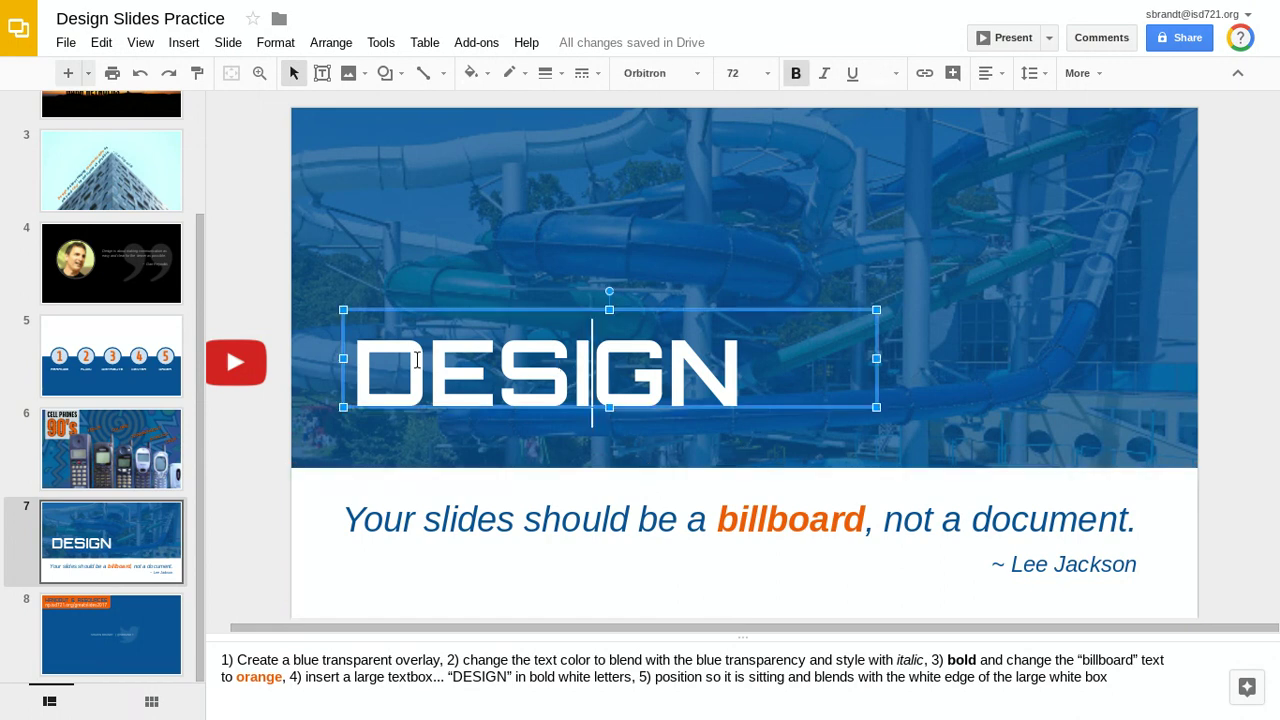
pyautogui.click(498, 360)
pyautogui.press('Down')
pyautogui.press('Down')
pyautogui.press('Down')
pyautogui.press('Down')
pyautogui.press('Down')
pyautogui.press('Down')
pyautogui.press('Down')
pyautogui.press('Down')
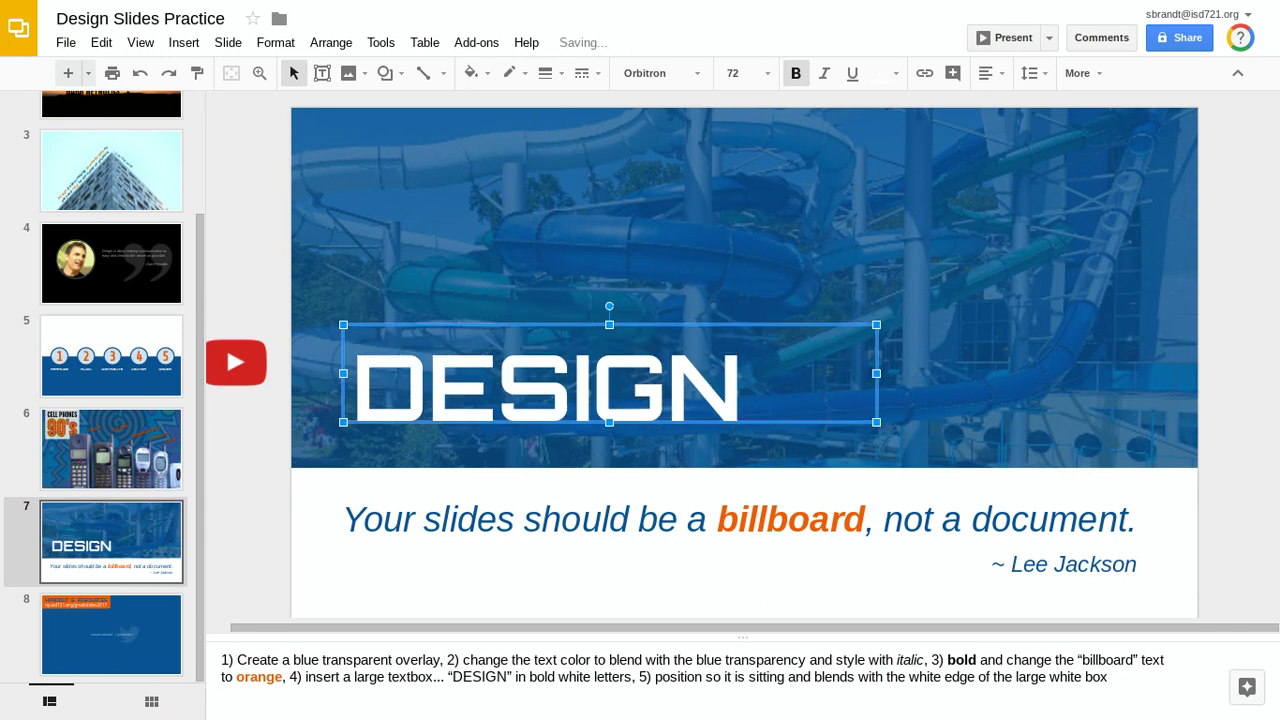
pyautogui.press('Down')
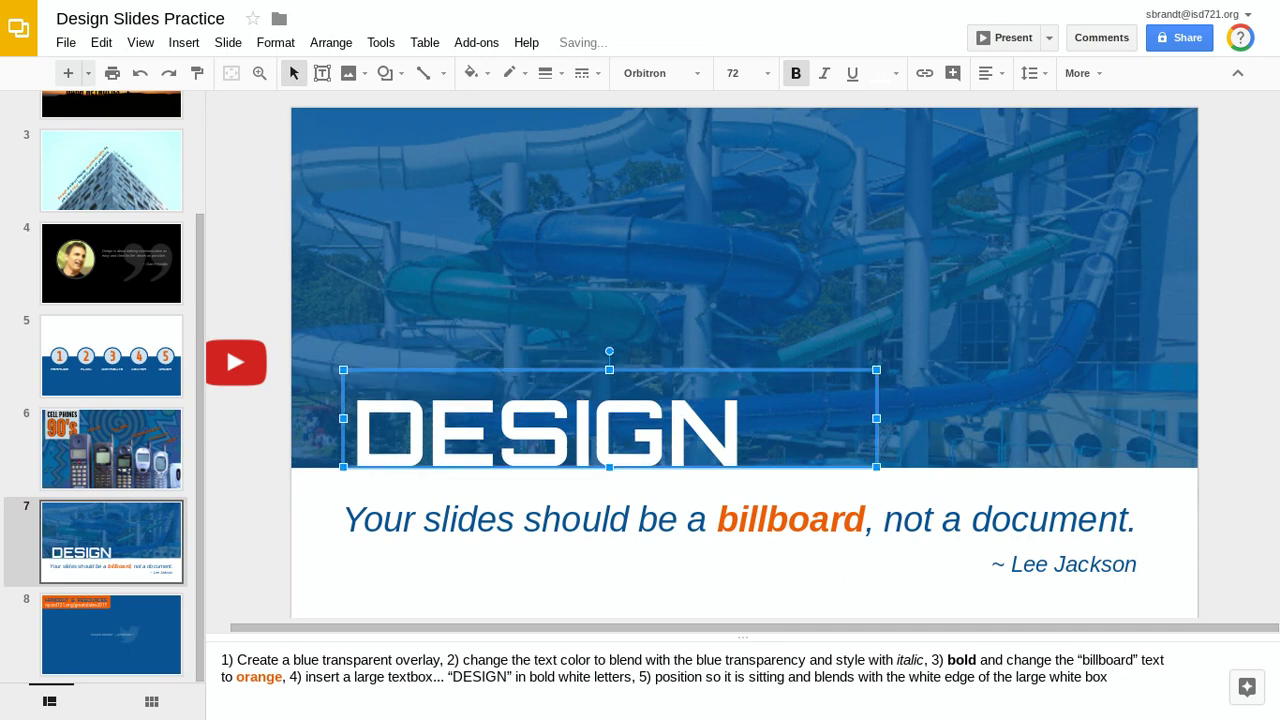
# Nudge the "DESIGN" text box to line up with the start of the quote and blend the letter bottoms into the white box
pyautogui.press('Left')
pyautogui.press('Left')
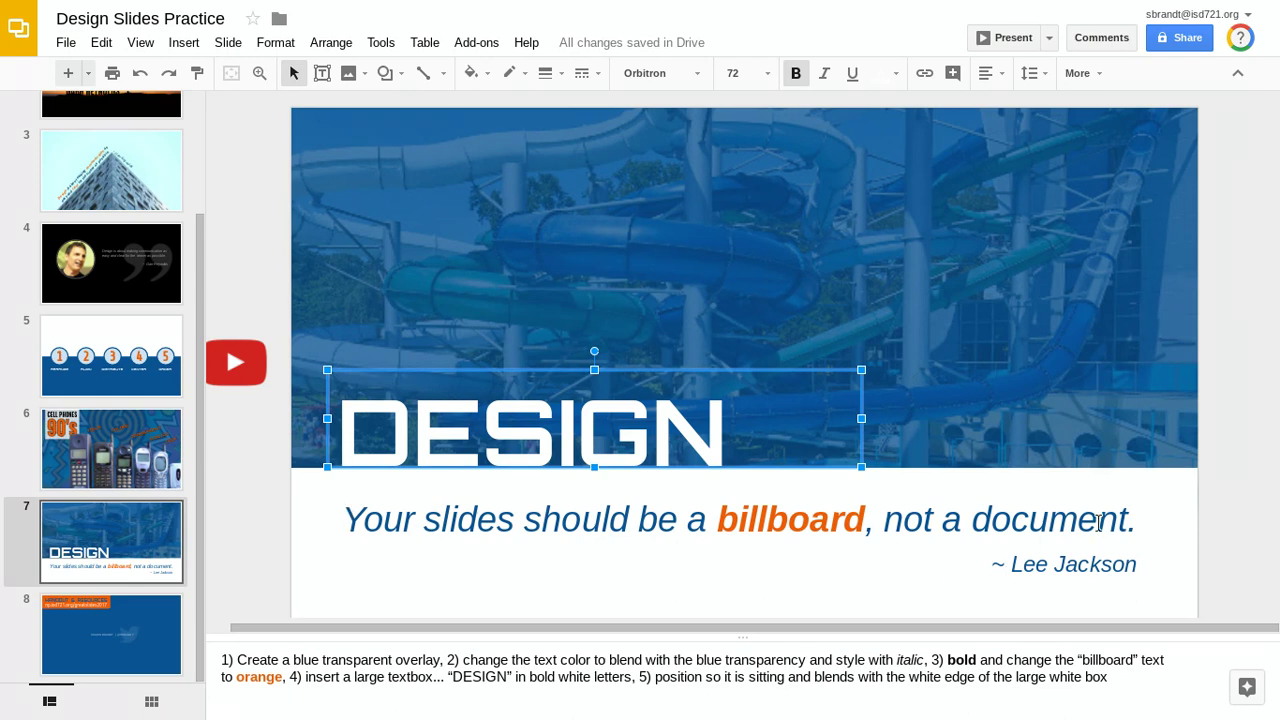
pyautogui.press('Down')
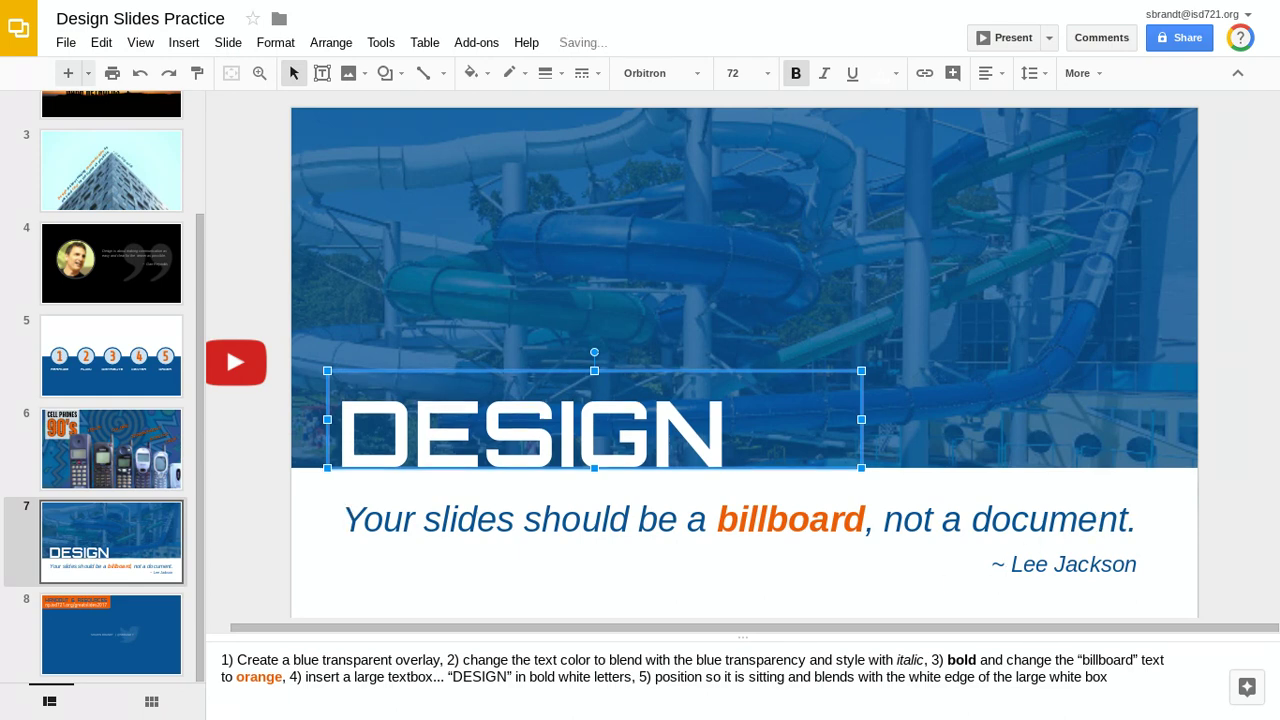
pyautogui.press('Down')
pyautogui.press('Down')
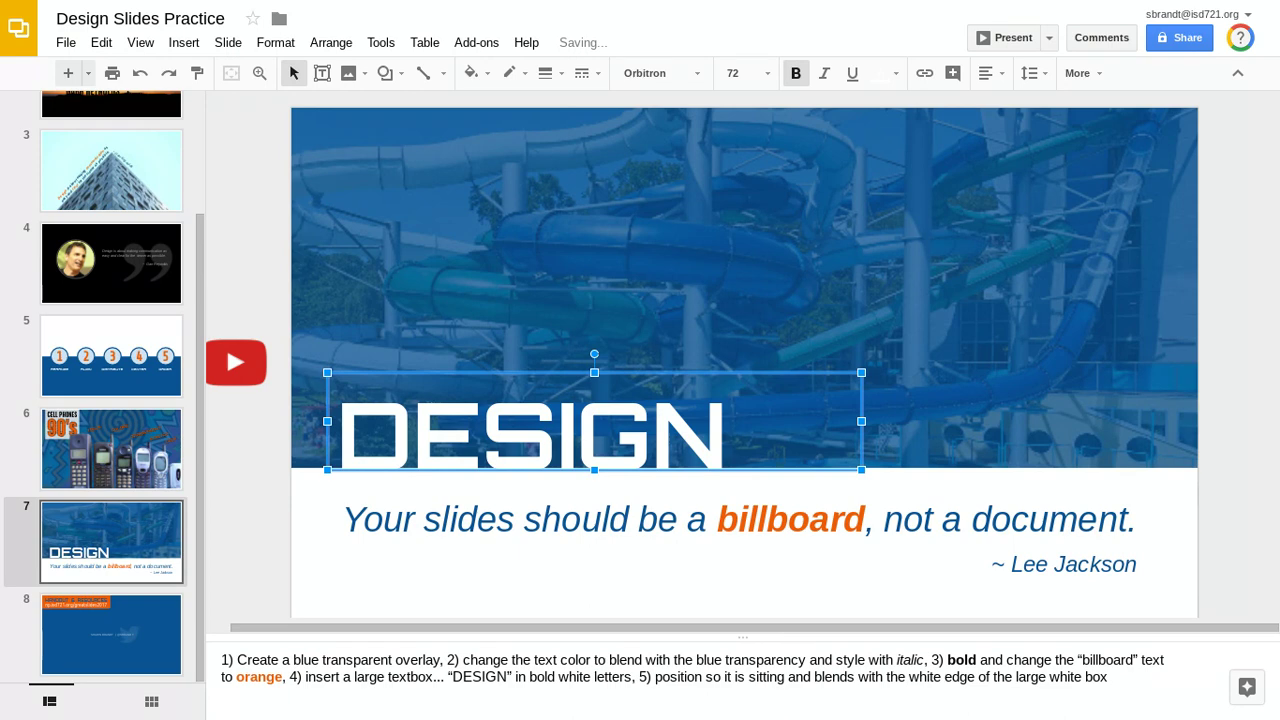
pyautogui.press('Right')
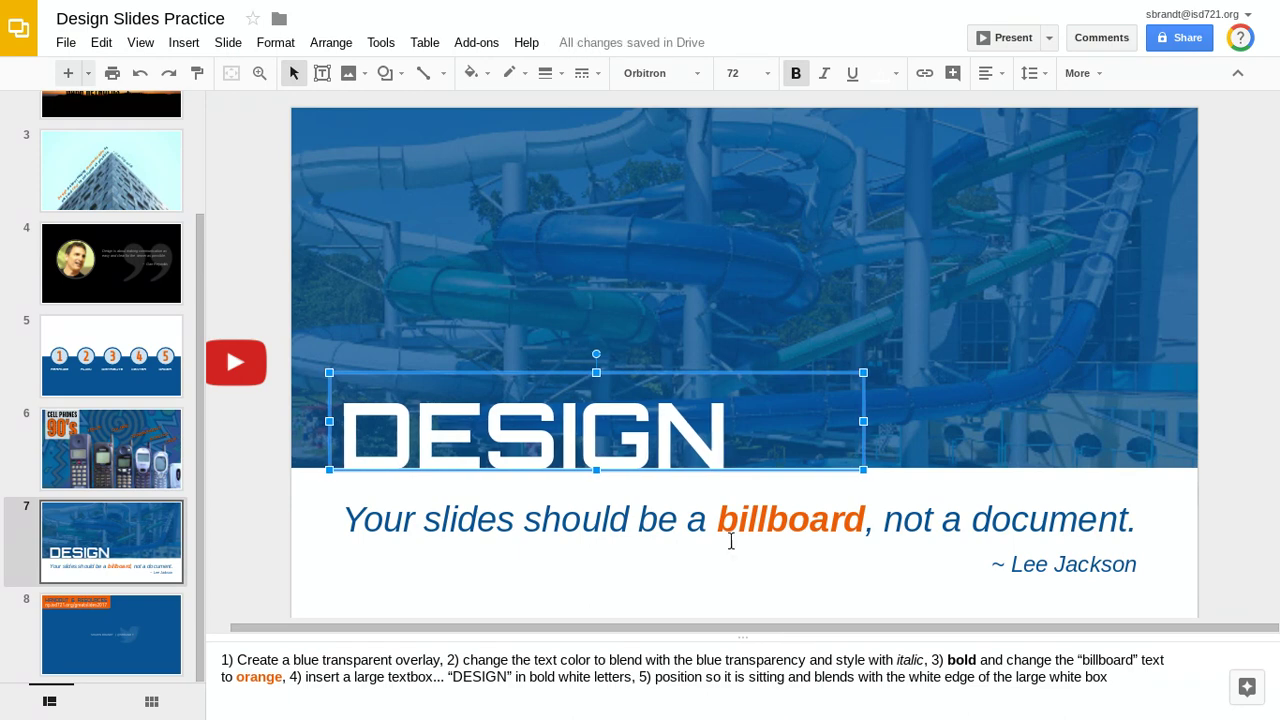
pyautogui.click(1226, 390)
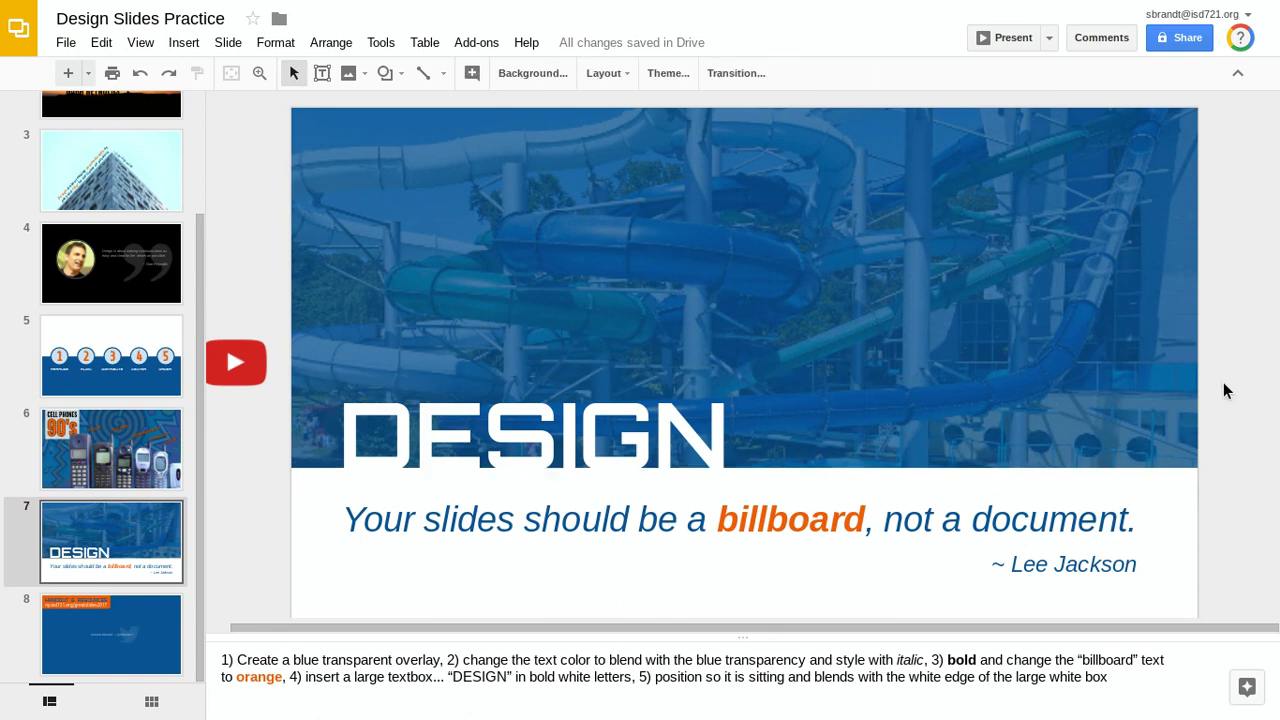